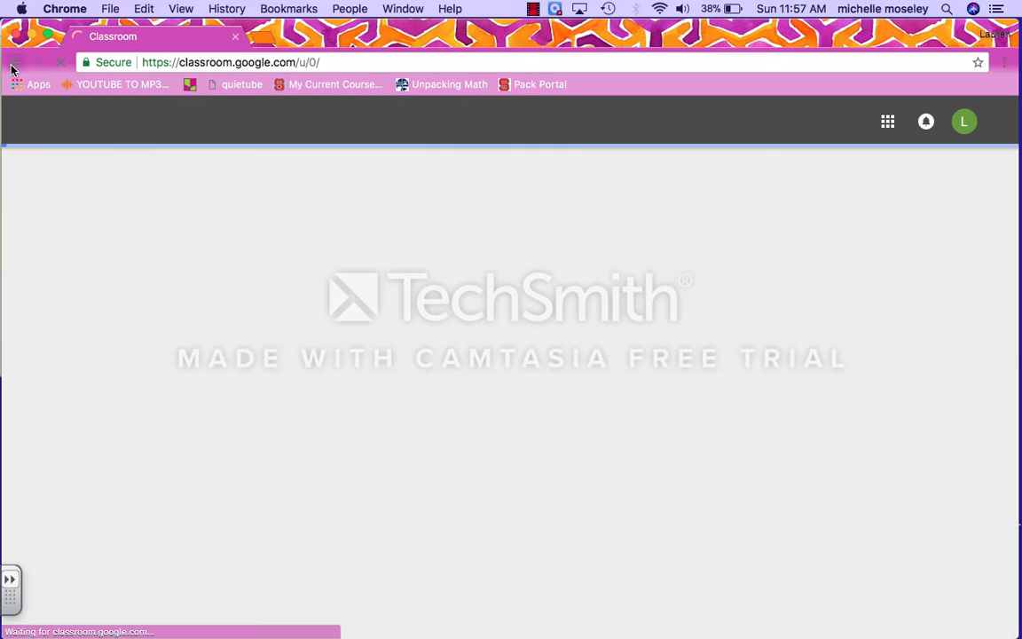
# Step: Return to the Google homepage and launch Classroom from the Google apps launcher
pyautogui.click(13, 70)
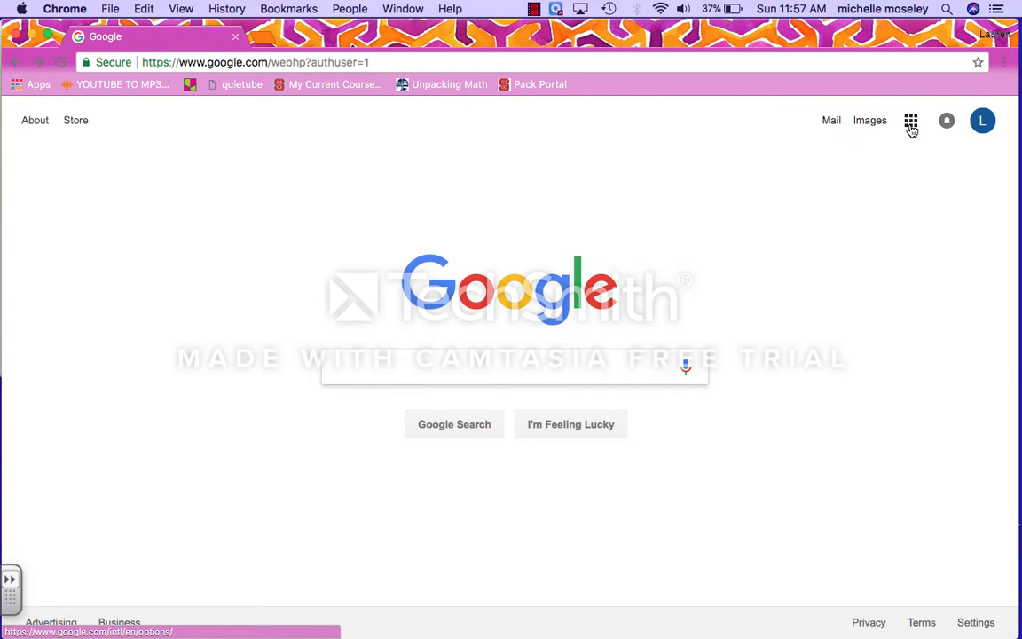
pyautogui.click(912, 124)
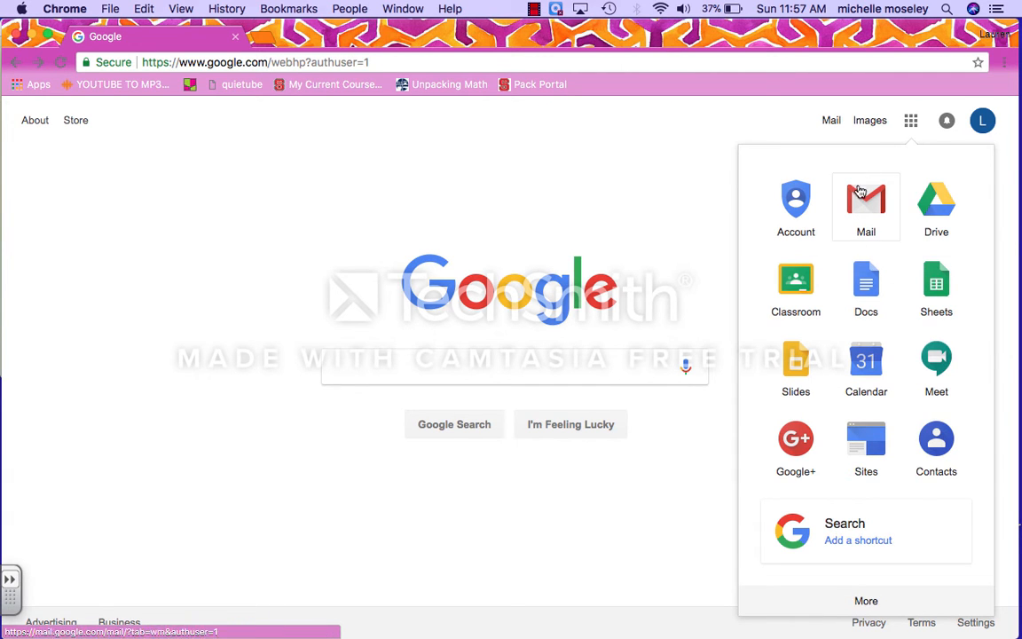
pyautogui.click(866, 604)
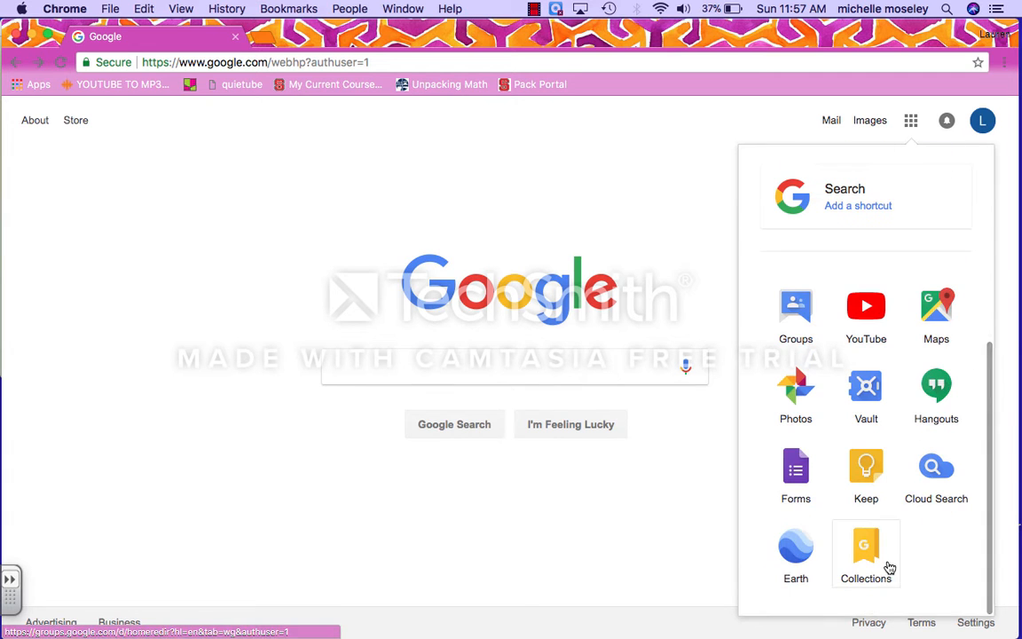
pyautogui.click(911, 121)
pyautogui.click(911, 120)
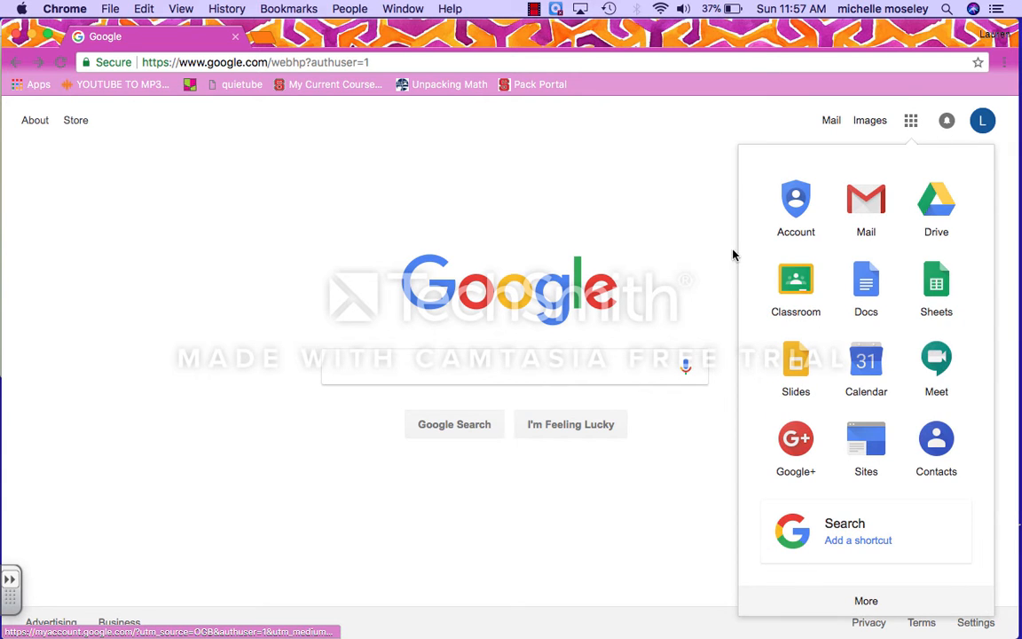
pyautogui.click(803, 306)
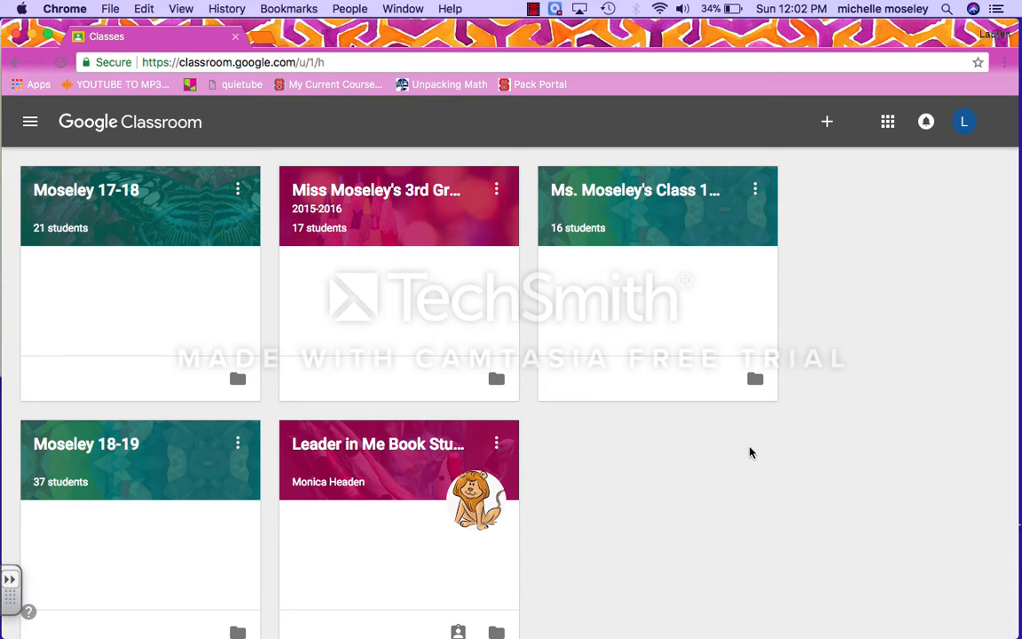
# Step: Create a class named 'Demo', leaving Section, Subject and Room blank
pyautogui.click(827, 124)
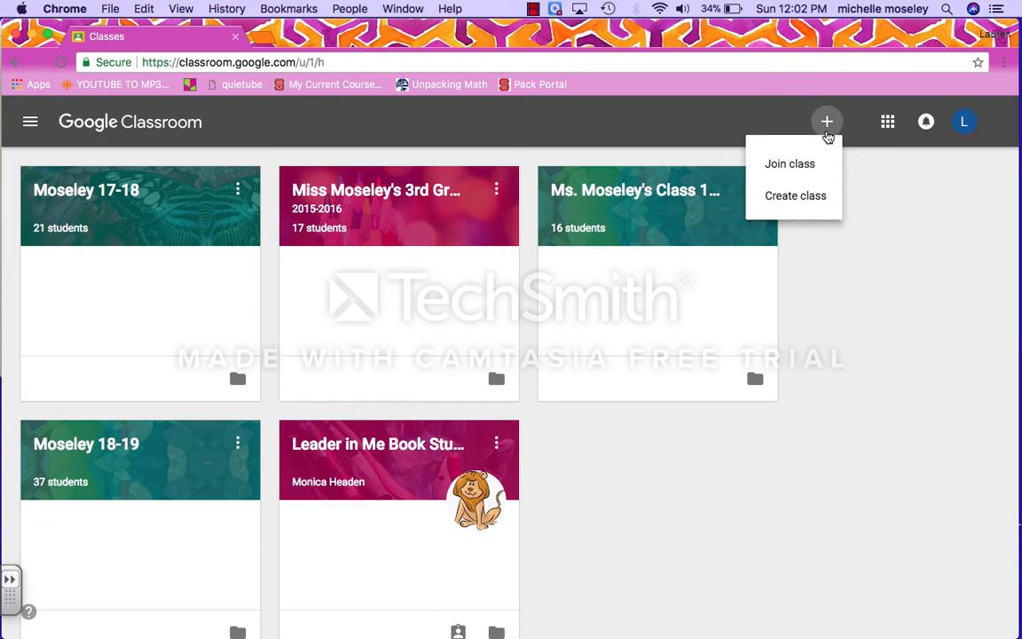
pyautogui.click(795, 209)
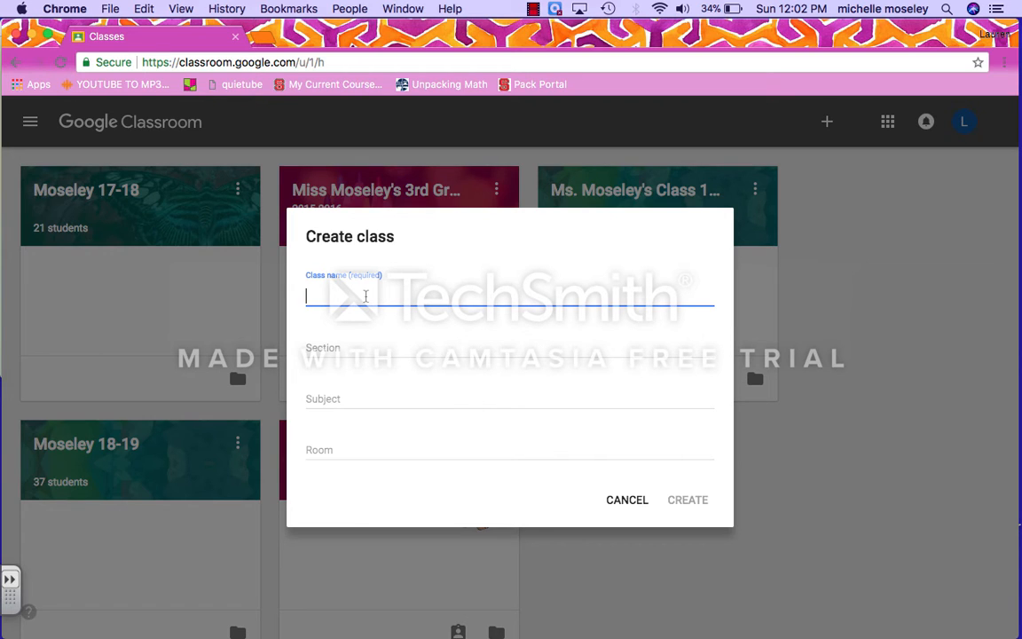
pyautogui.write('Demo')
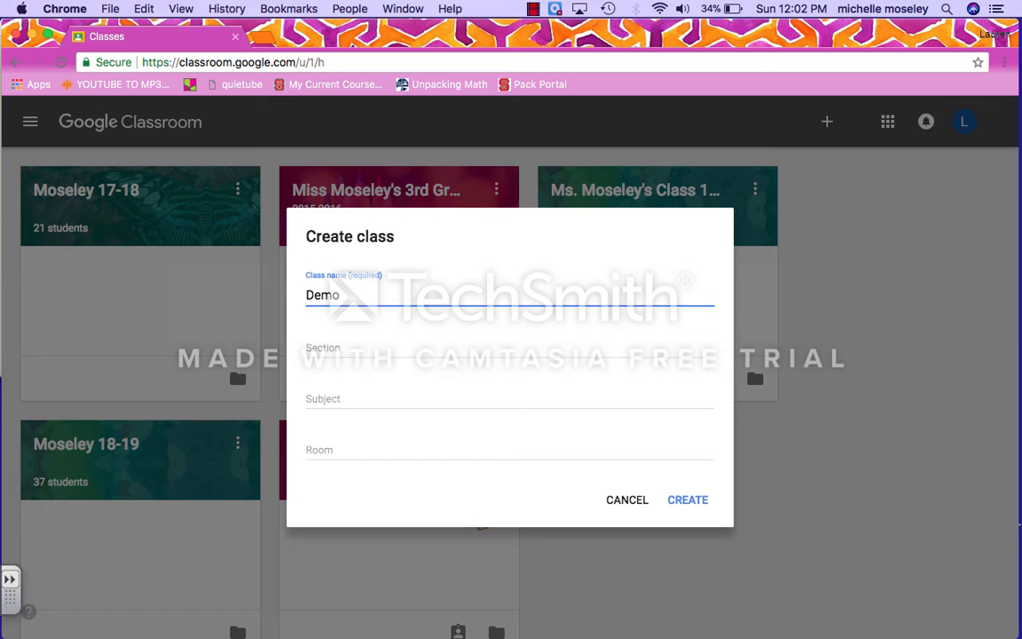
pyautogui.click(346, 348)
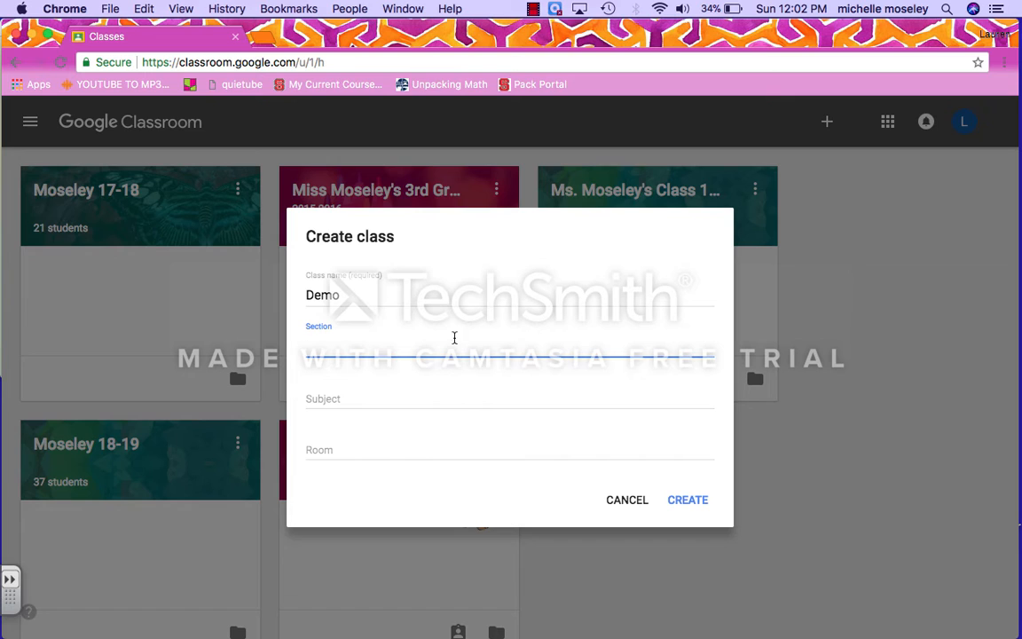
pyautogui.click(371, 396)
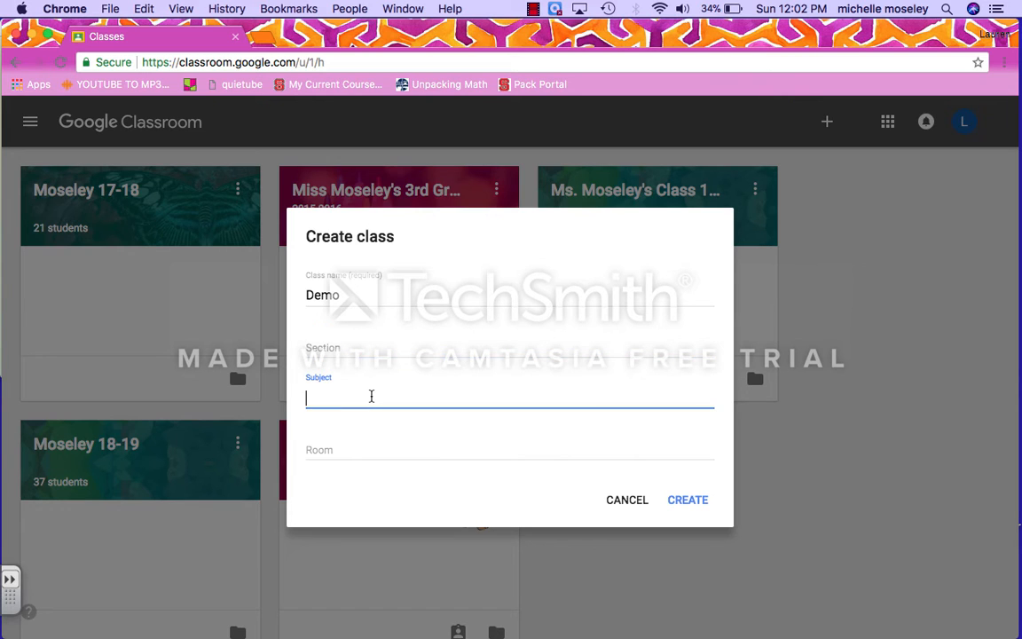
pyautogui.click(348, 450)
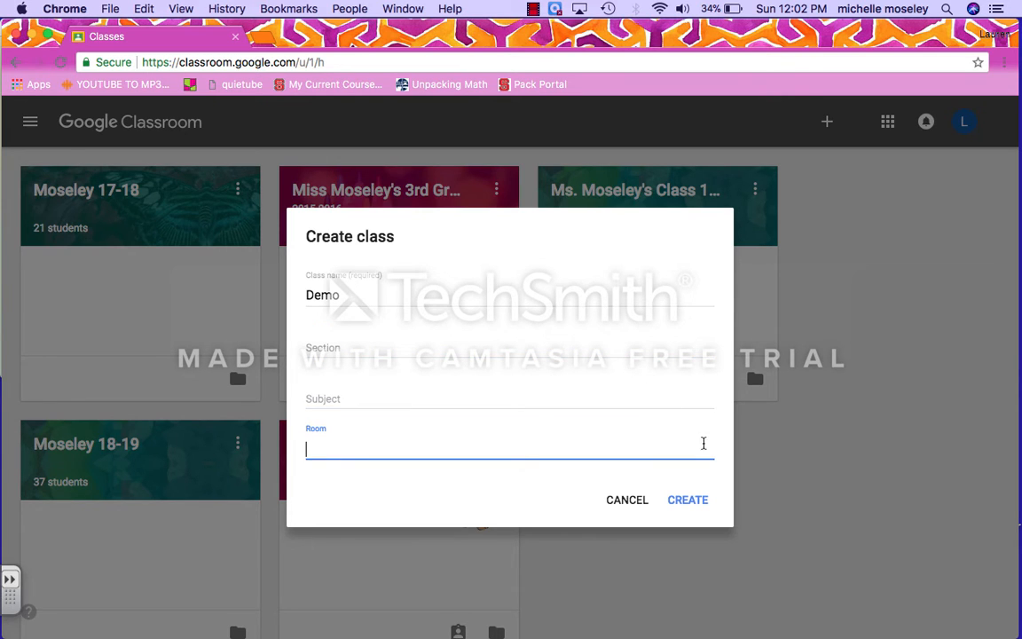
pyautogui.click(502, 301)
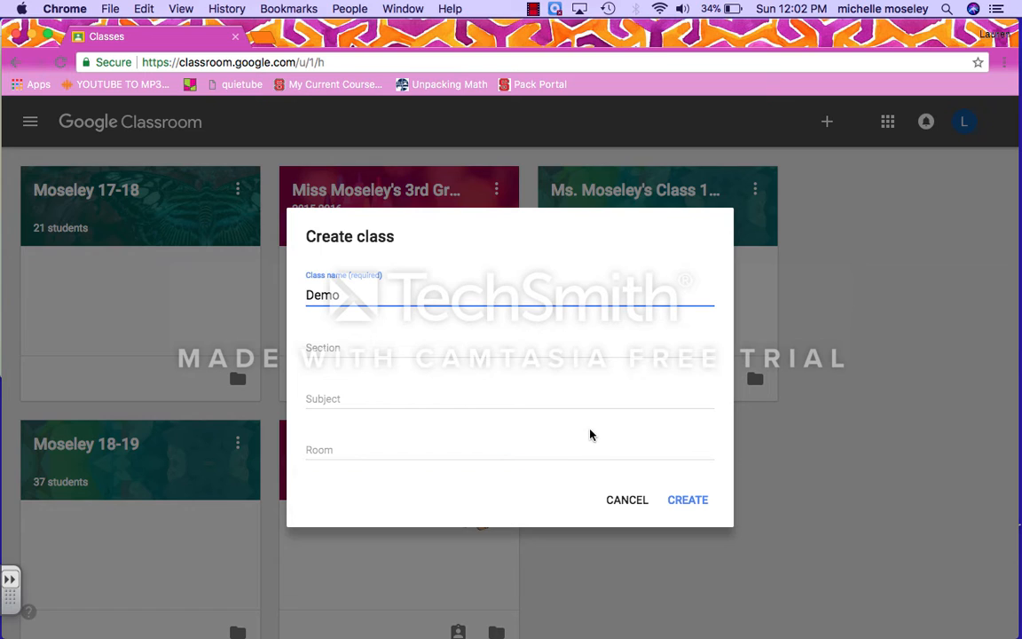
pyautogui.click(702, 504)
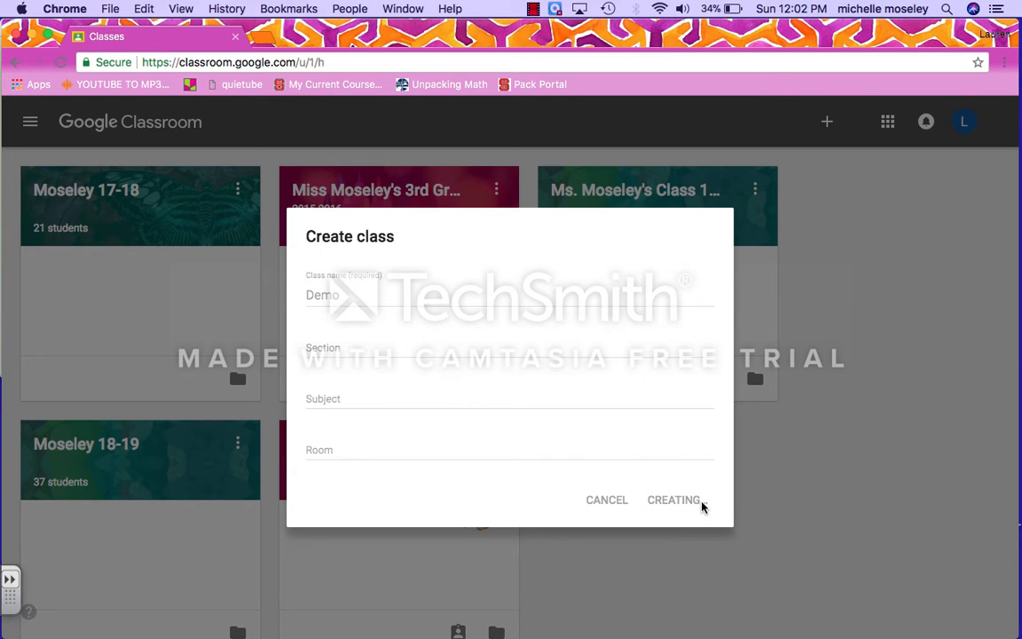
pyautogui.click(533, 9)
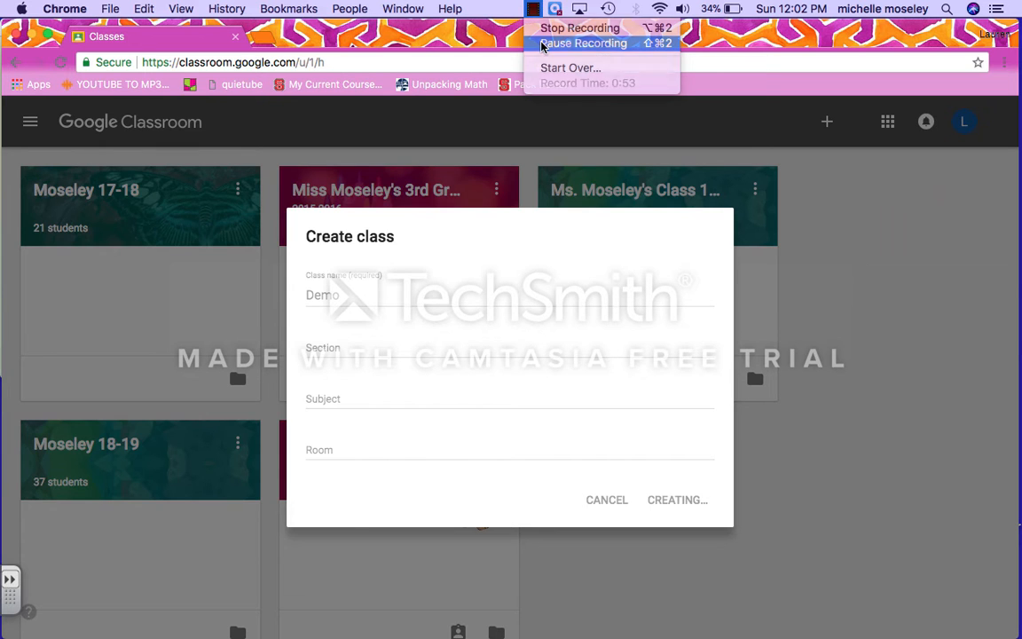
pyautogui.click(542, 43)
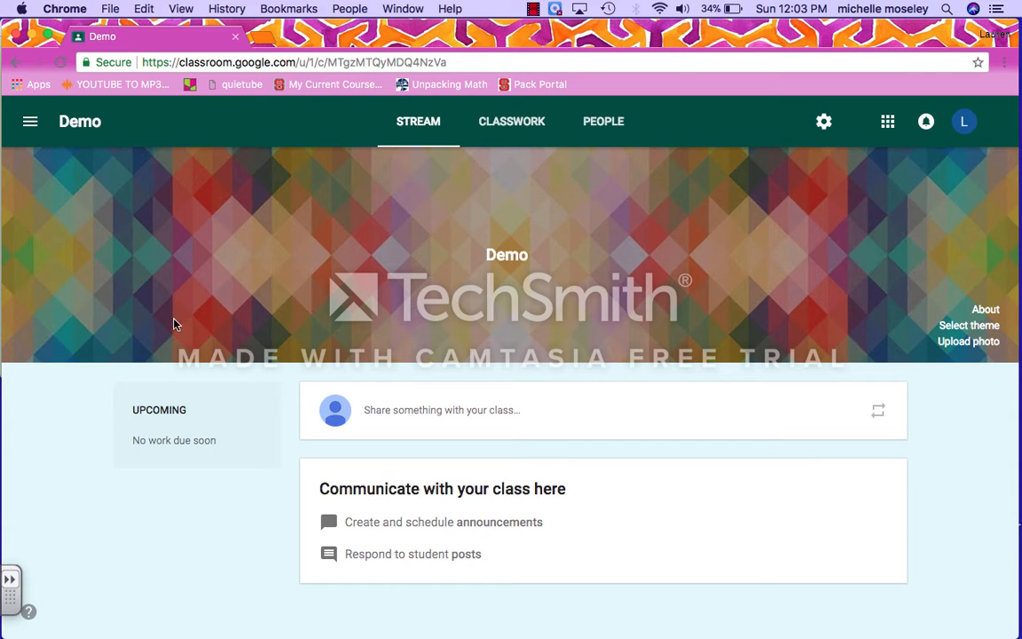
pyautogui.click(28, 126)
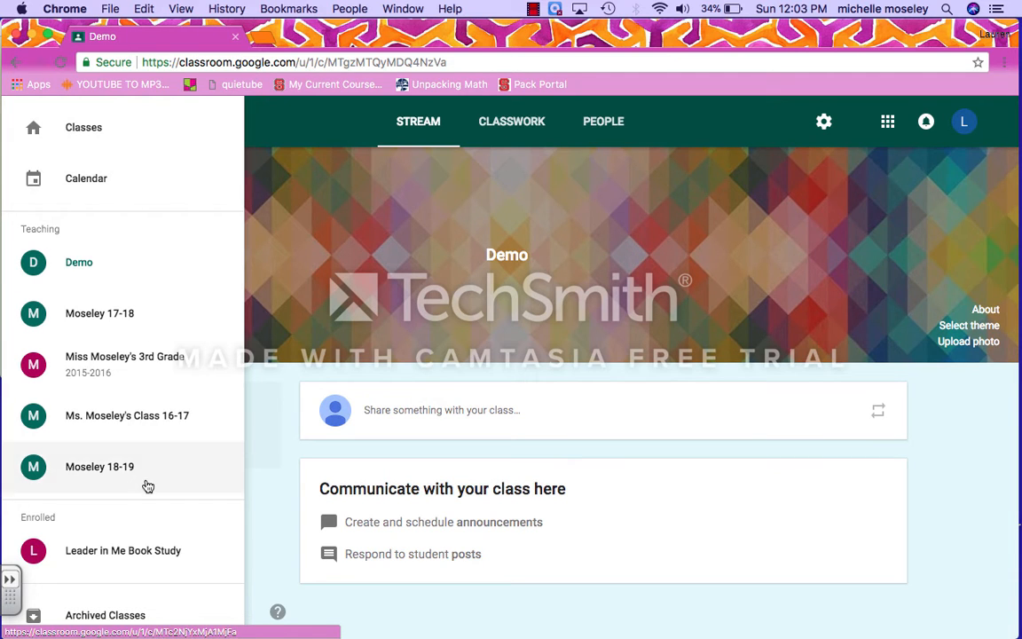
pyautogui.click(535, 7)
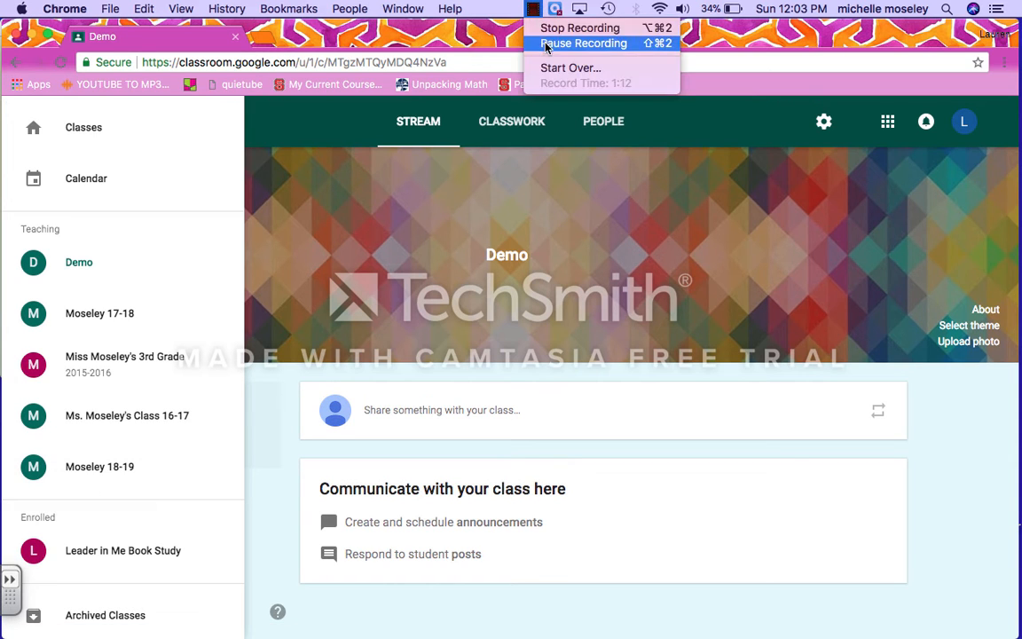
pyautogui.click(582, 43)
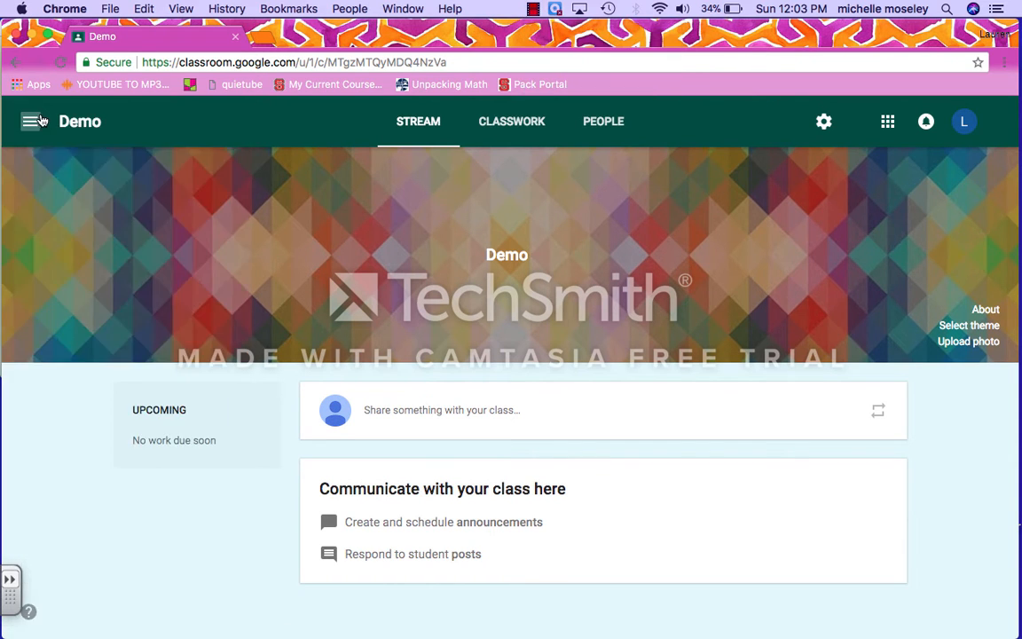
pyautogui.click(39, 125)
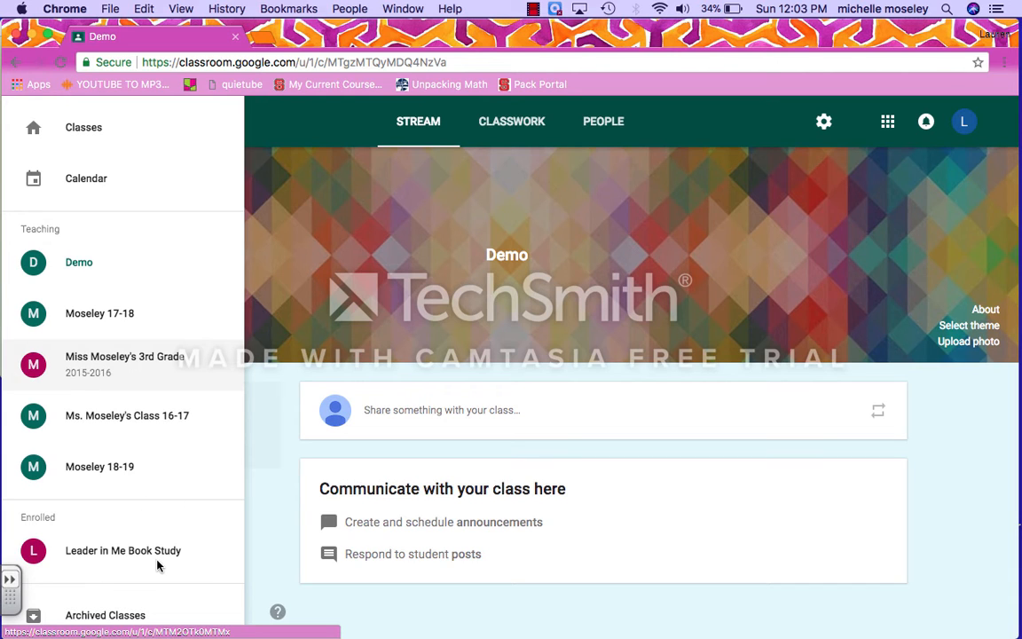
pyautogui.click(287, 473)
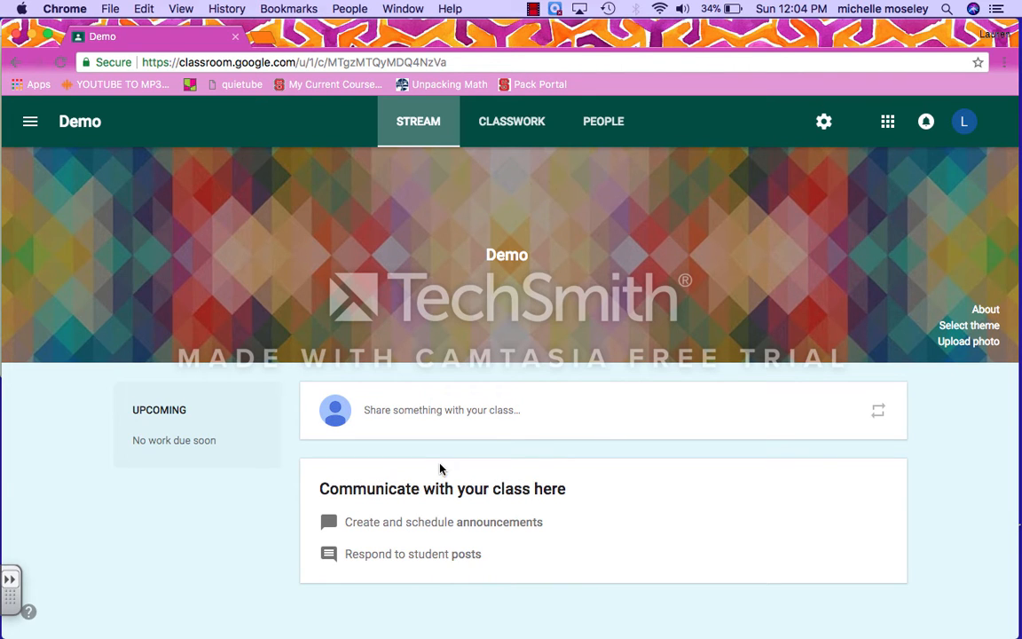
# Step: Review Demo's Classwork and People pages, then bring up its class settings
pyautogui.click(516, 123)
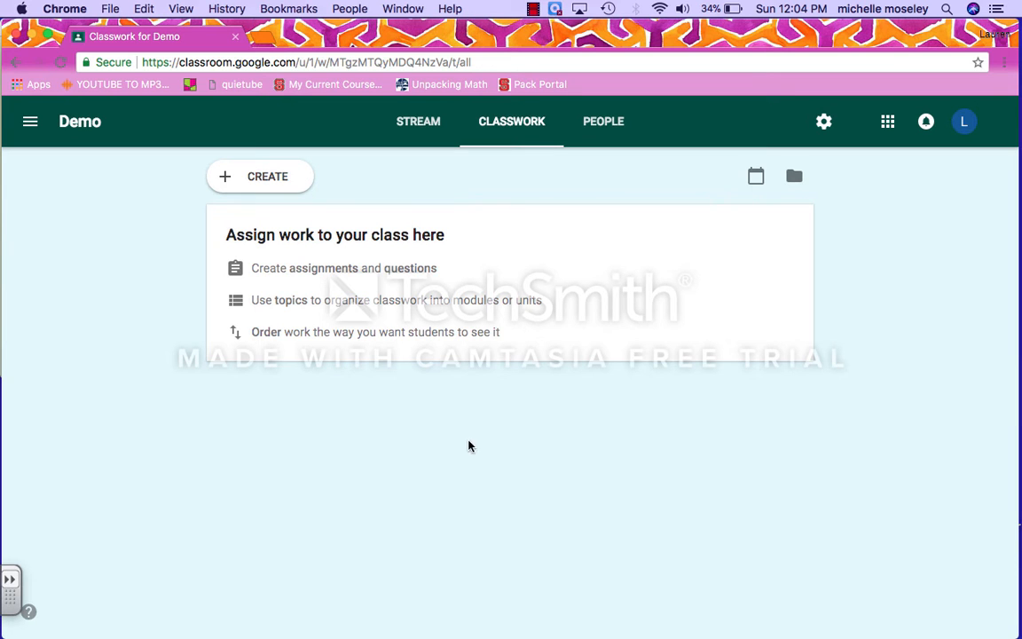
pyautogui.click(608, 123)
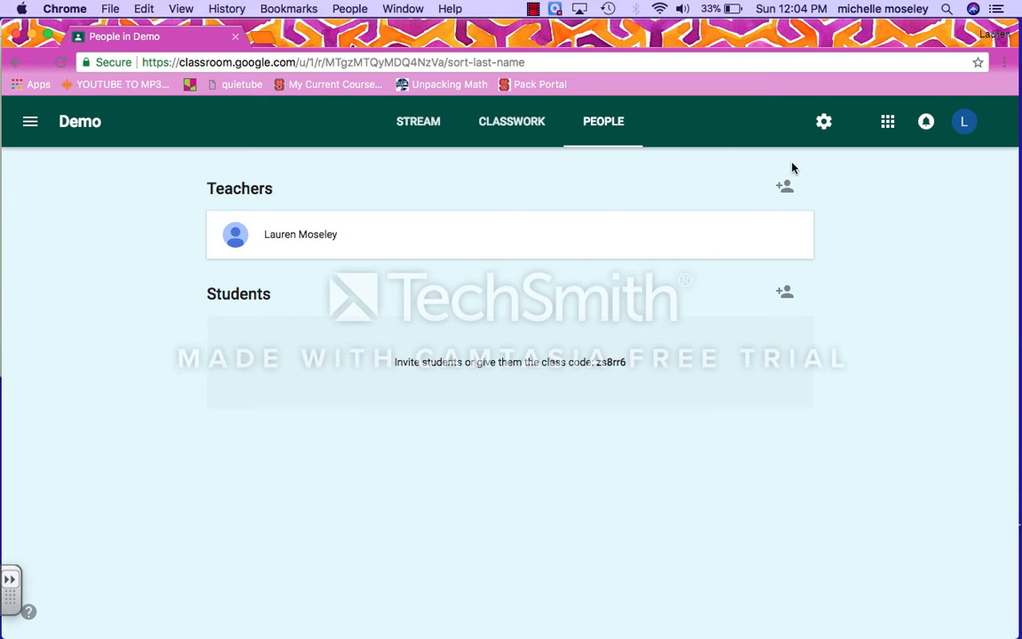
pyautogui.click(824, 123)
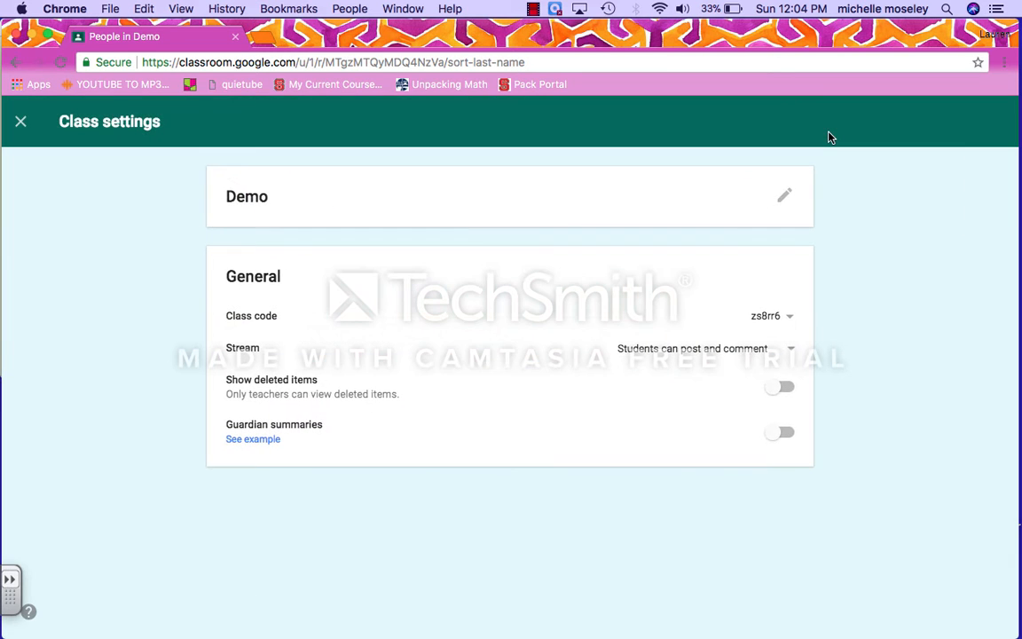
# Step: Check the class details and class code options, then show the Stream permission choices
pyautogui.click(532, 9)
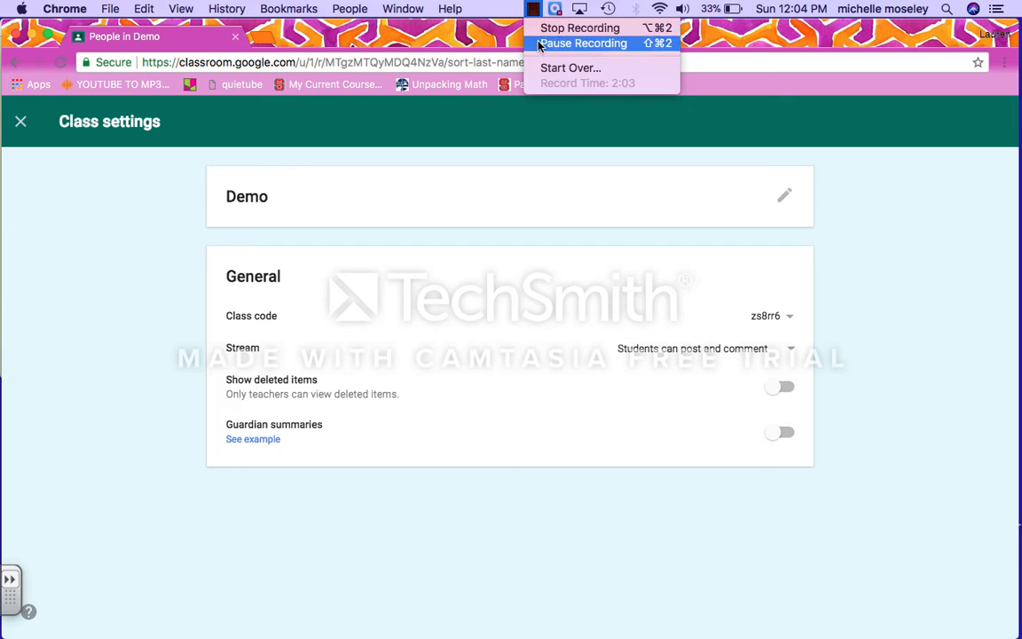
pyautogui.click(550, 44)
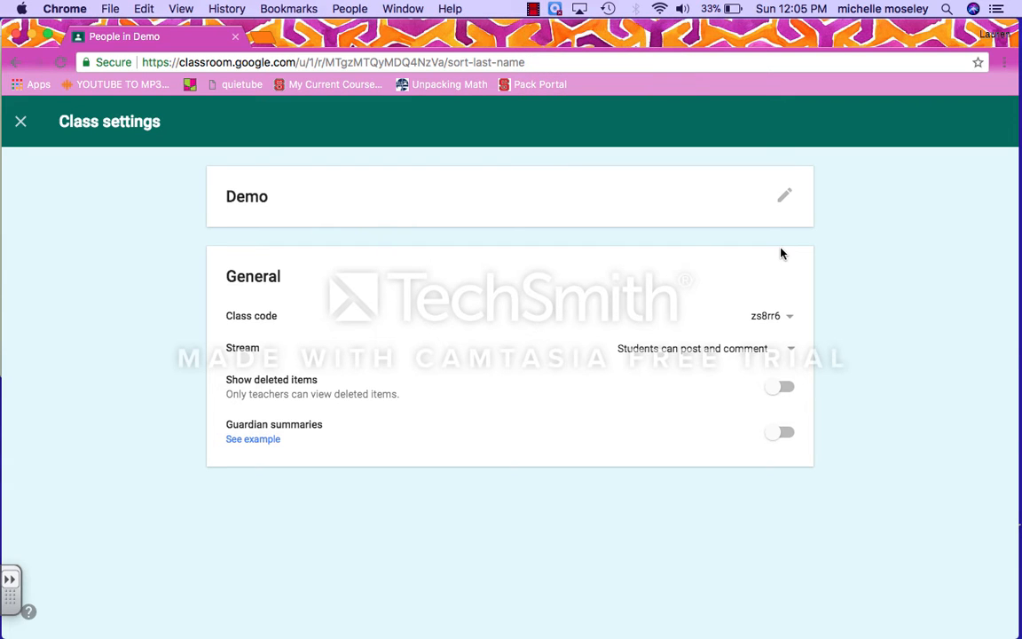
pyautogui.click(786, 202)
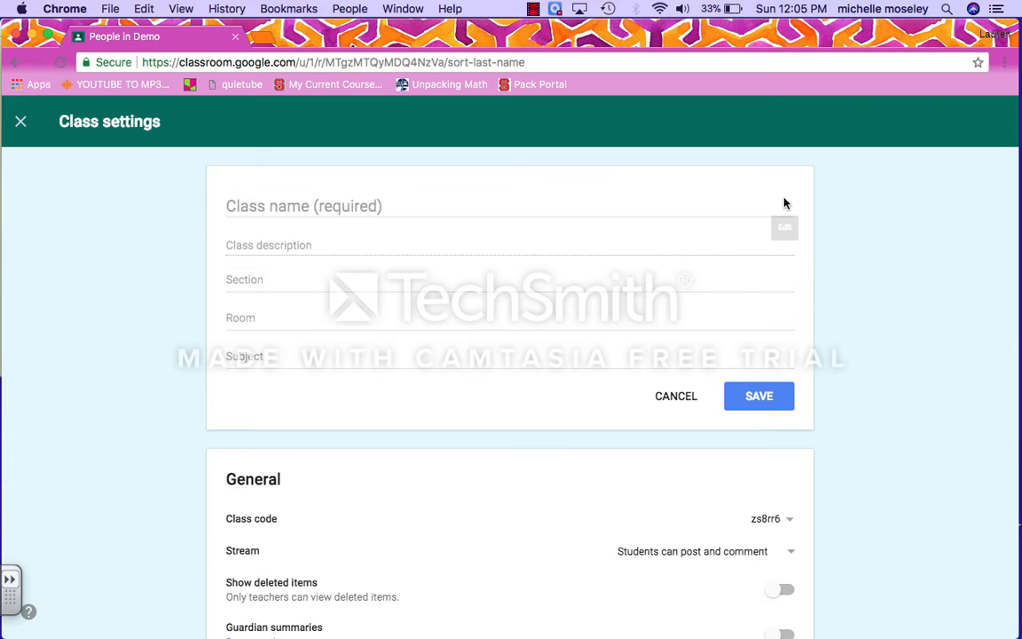
pyautogui.click(676, 399)
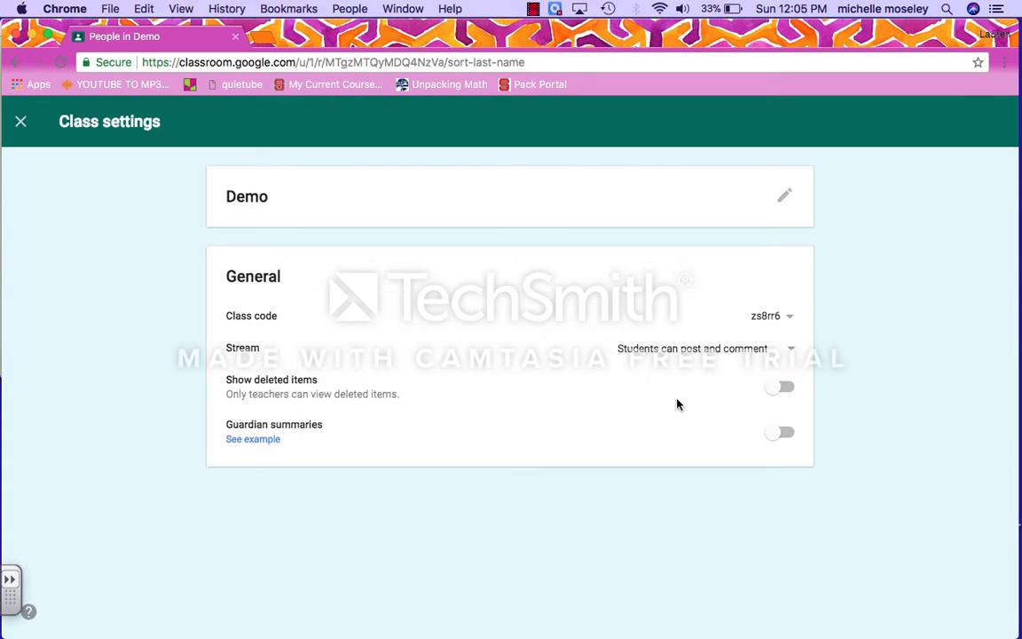
pyautogui.click(775, 317)
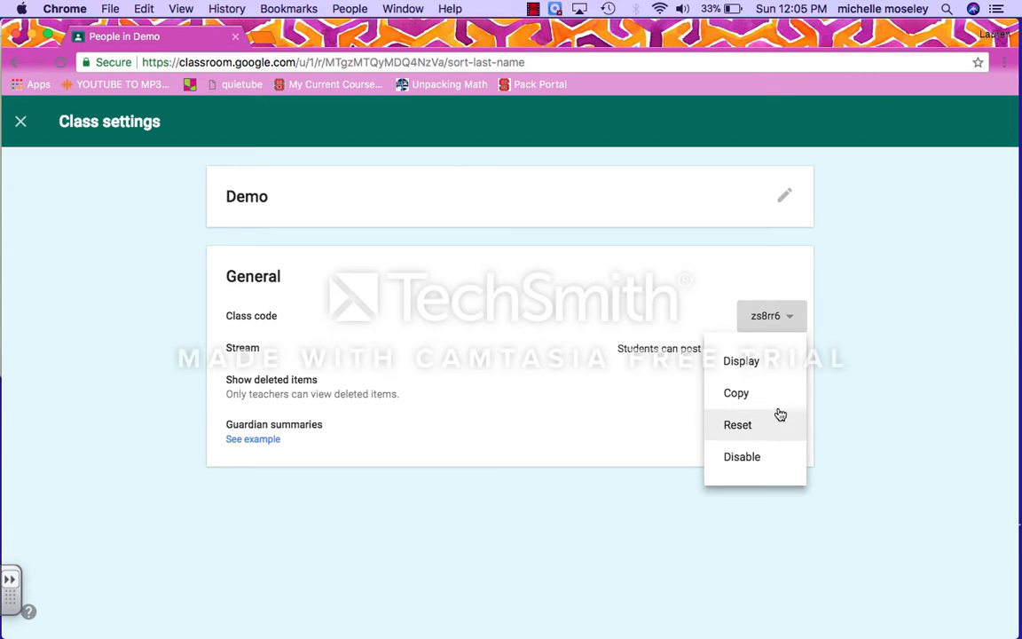
pyautogui.click(907, 282)
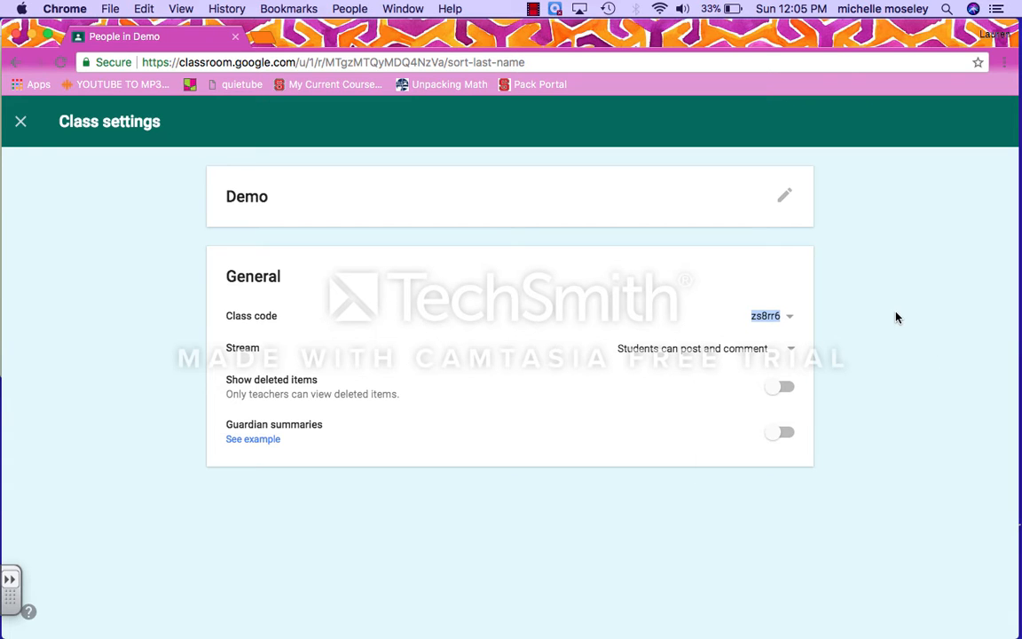
pyautogui.click(896, 317)
pyautogui.click(784, 353)
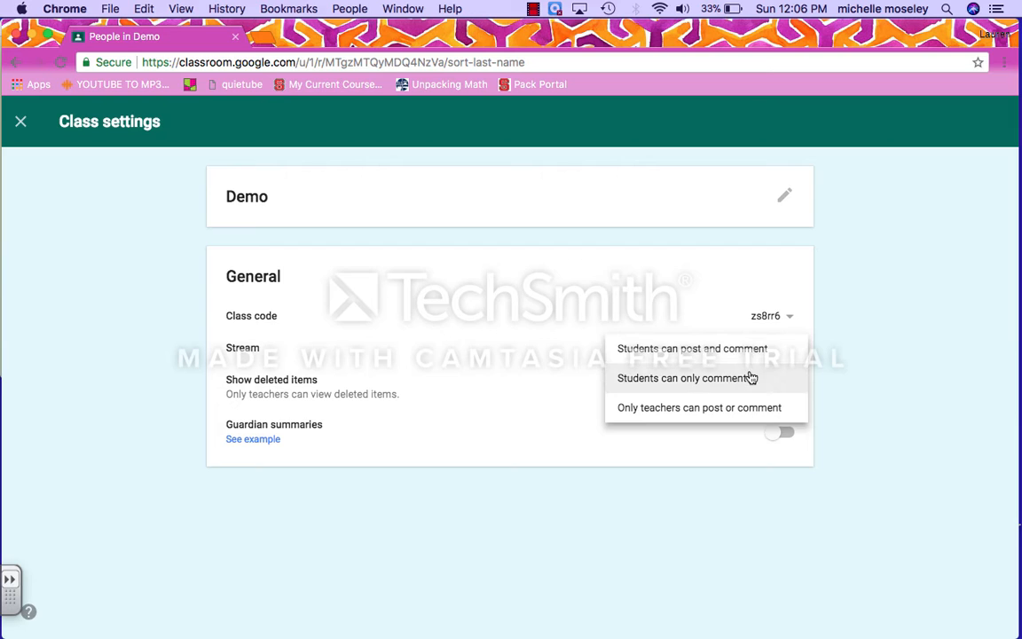
# Step: Set the stream so students can only comment, decline guardian summaries, and exit settings
pyautogui.click(766, 381)
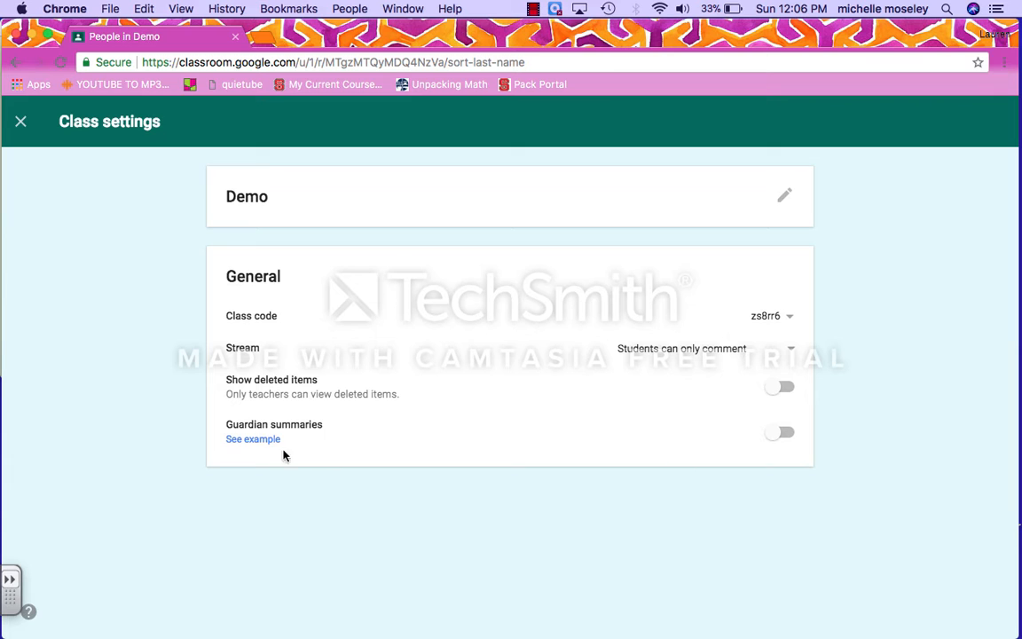
pyautogui.click(777, 439)
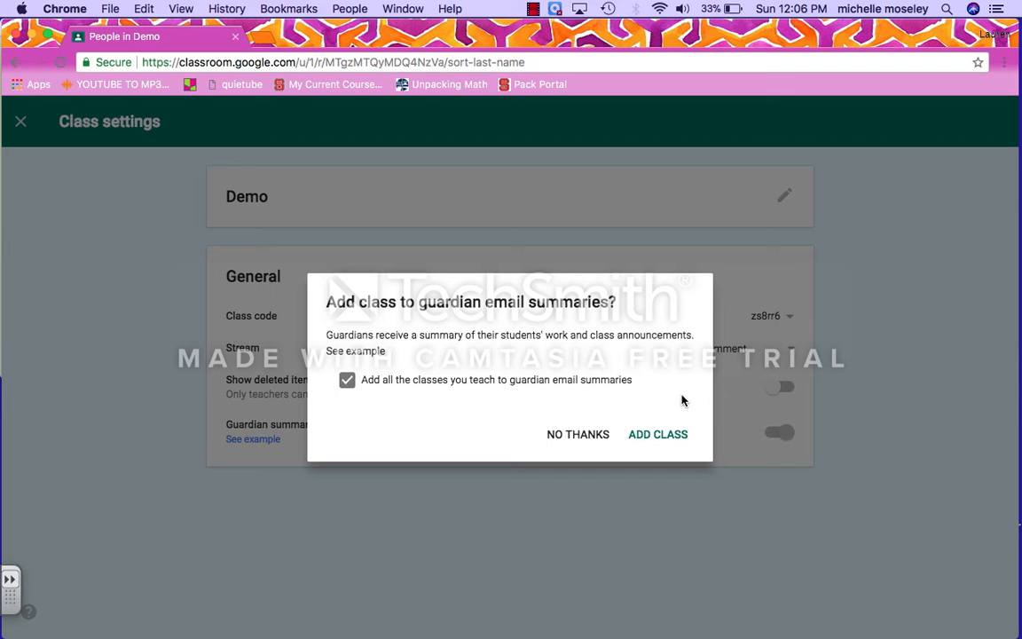
pyautogui.click(564, 437)
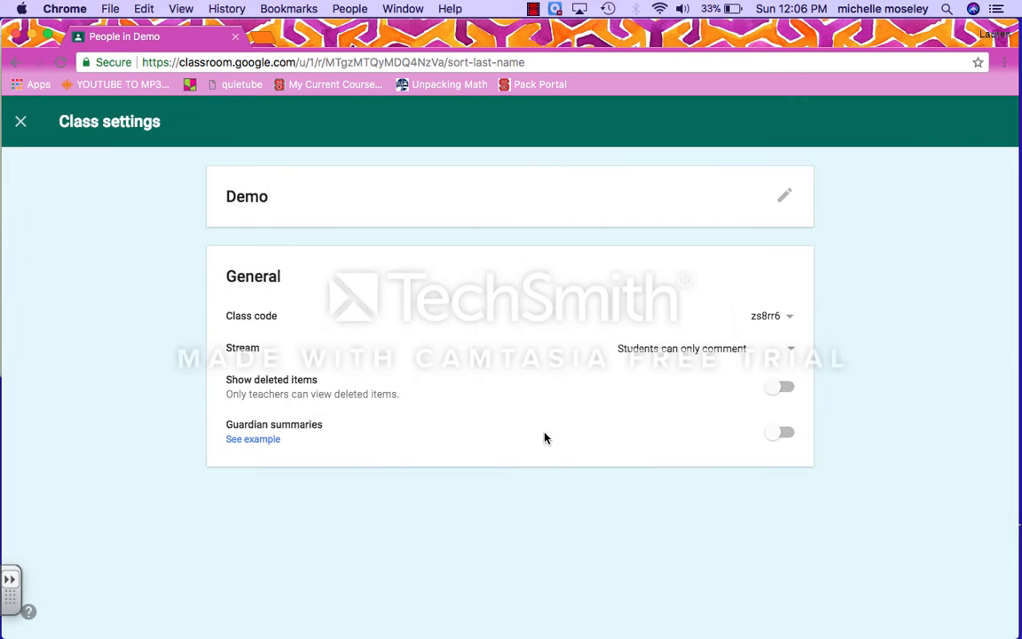
pyautogui.click(21, 121)
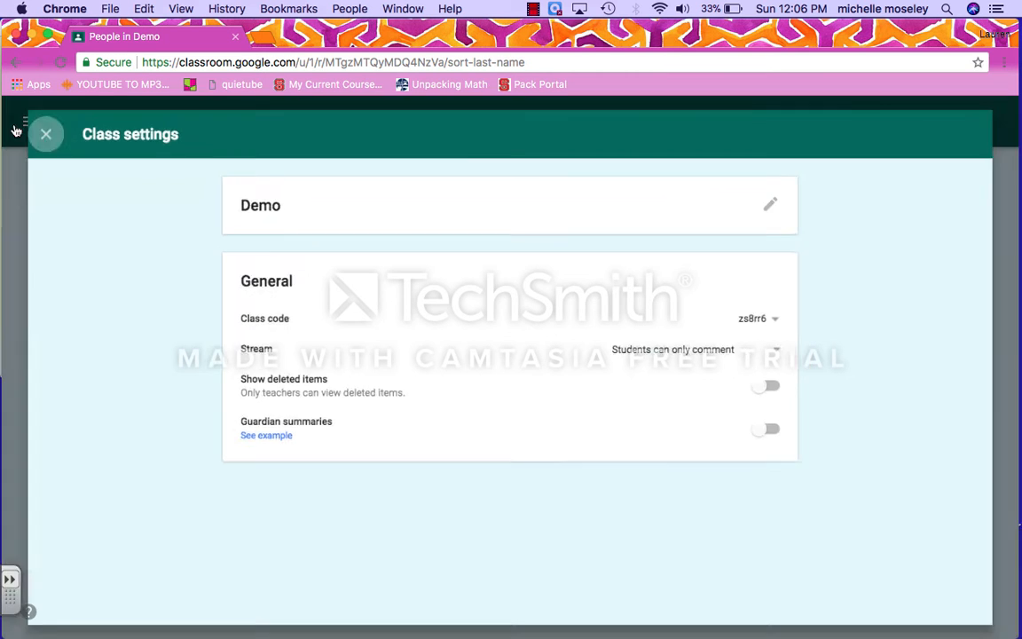
pyautogui.click(532, 10)
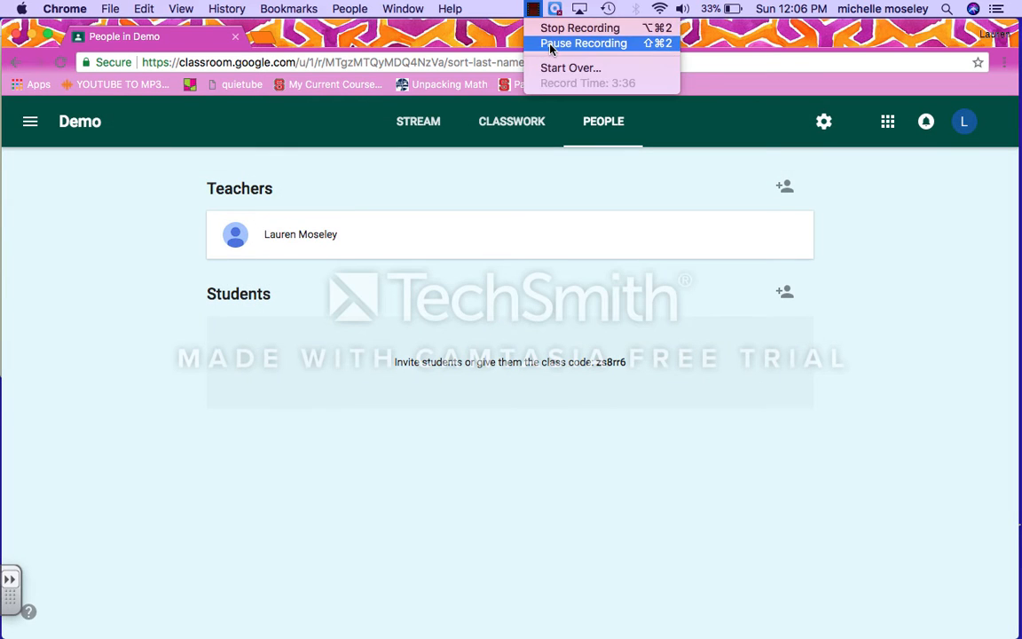
# Step: Go to Demo's Classwork page and bring up the Create menu
pyautogui.click(496, 45)
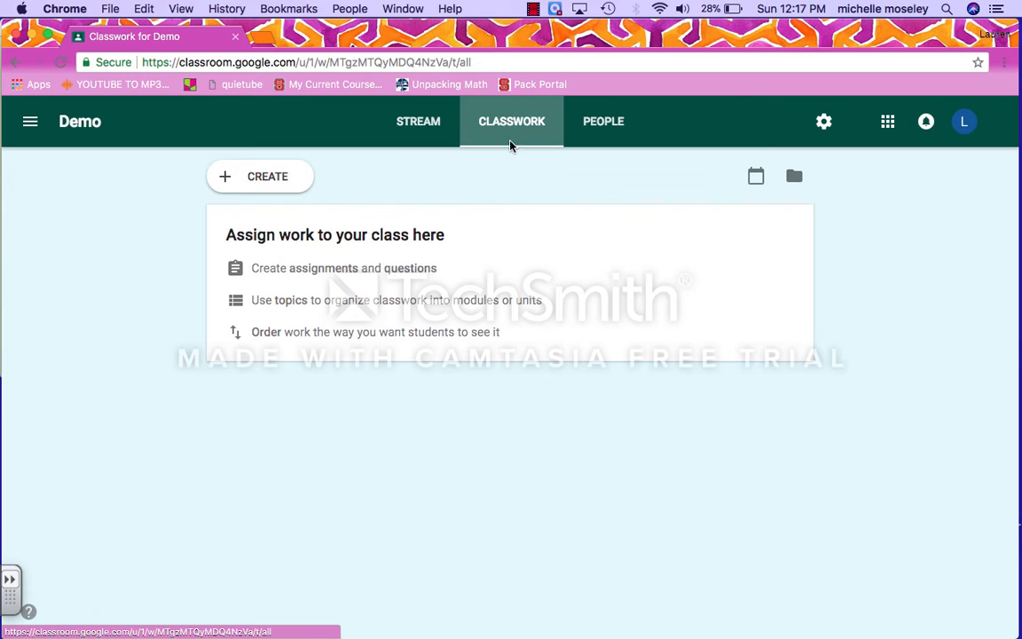
pyautogui.click(290, 180)
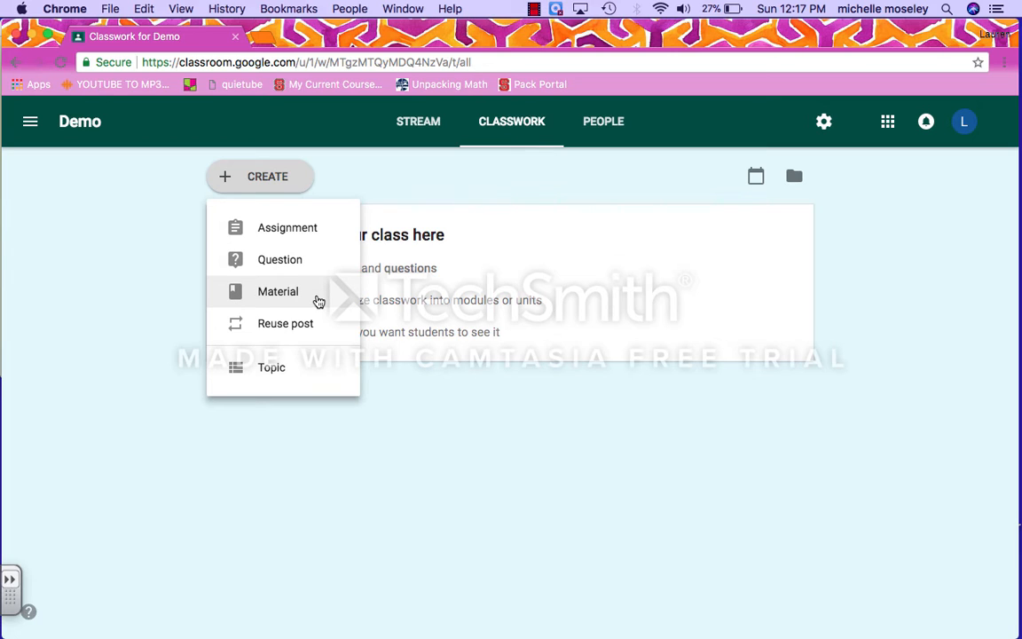
# Step: Add a topic named 'Volume' to Demo's Classwork
pyautogui.click(312, 376)
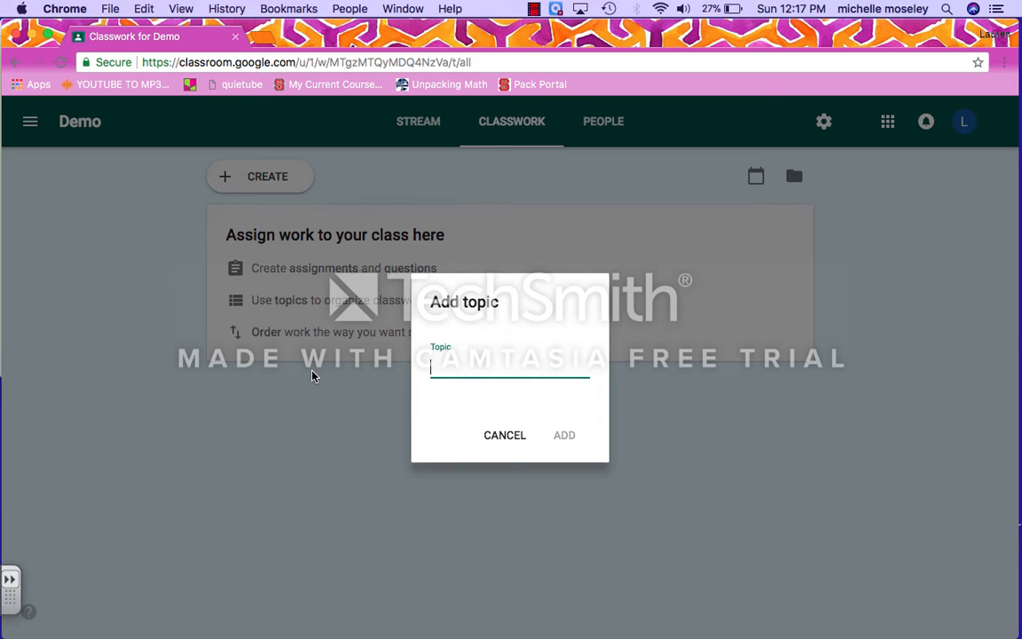
pyautogui.write('Volume')
pyautogui.click(571, 441)
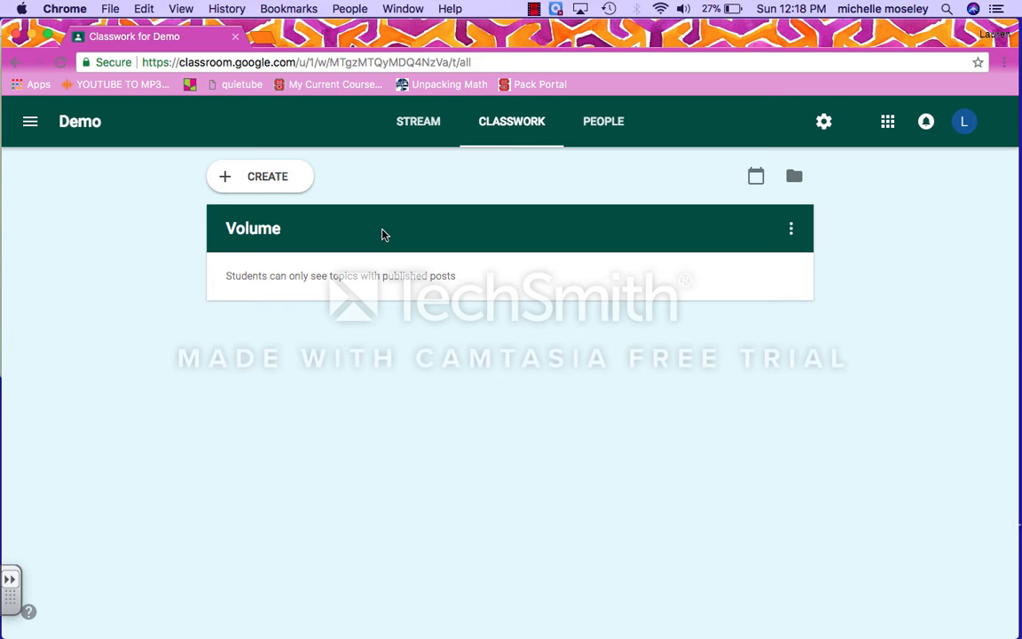
pyautogui.click(790, 229)
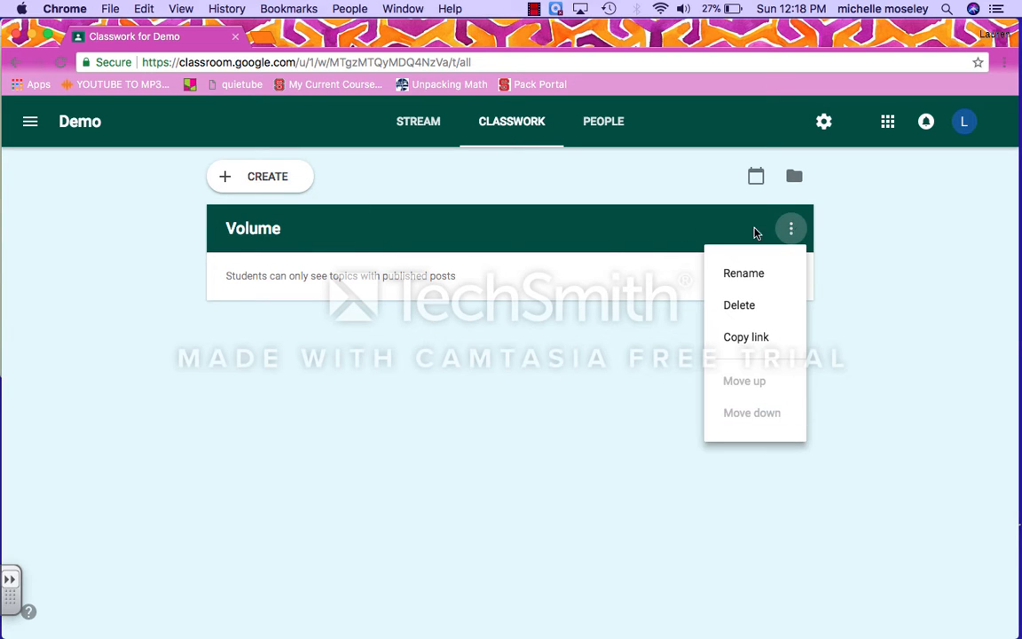
pyautogui.click(558, 245)
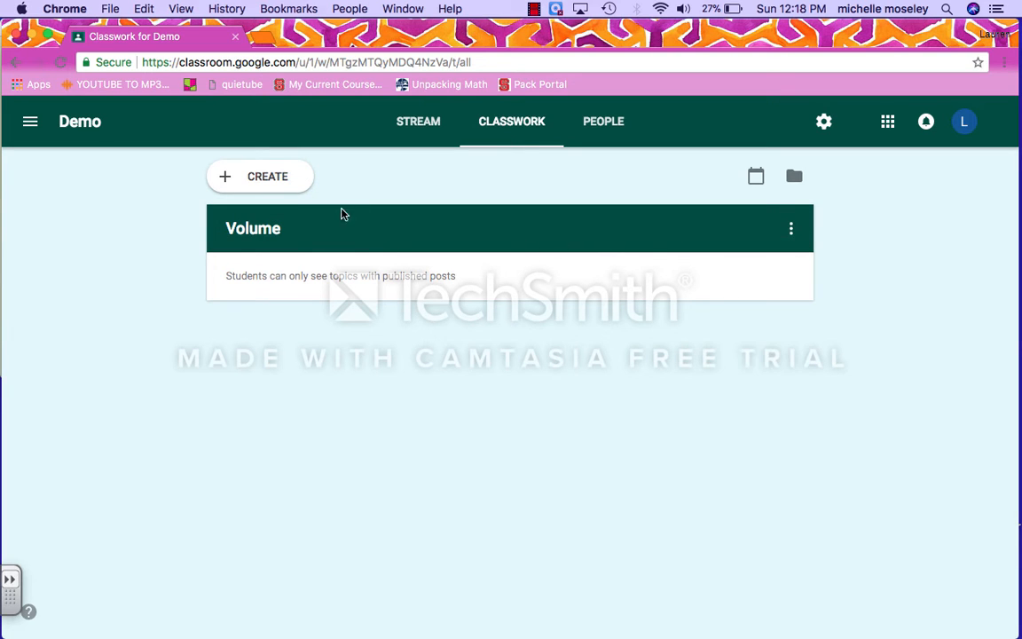
pyautogui.click(286, 183)
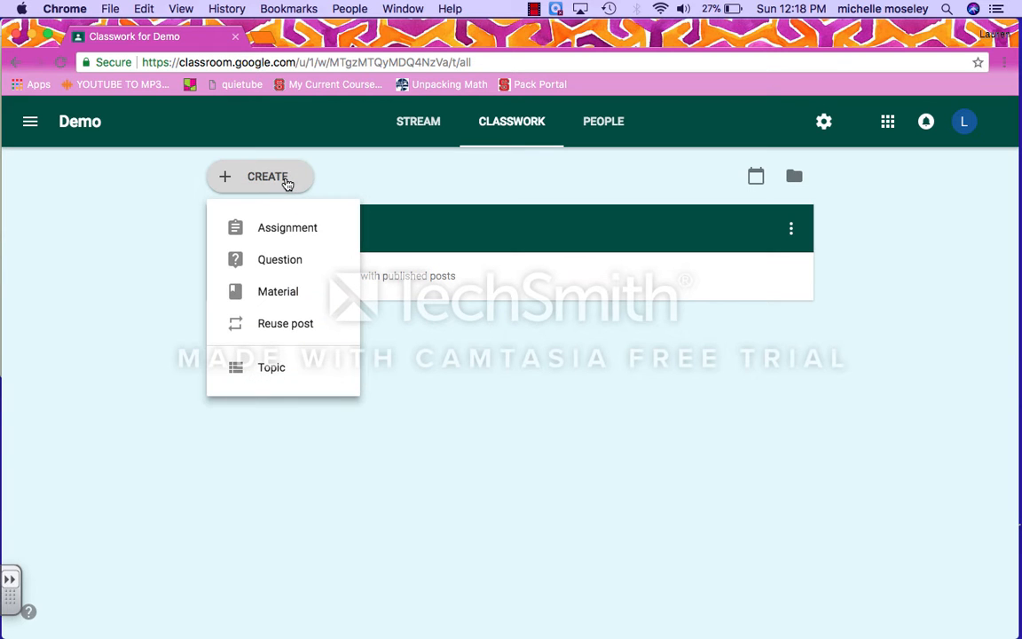
# Step: Start assignment 'Volume Set 1 Task Cards' instructing students to complete the cards and submit when finished
pyautogui.click(285, 231)
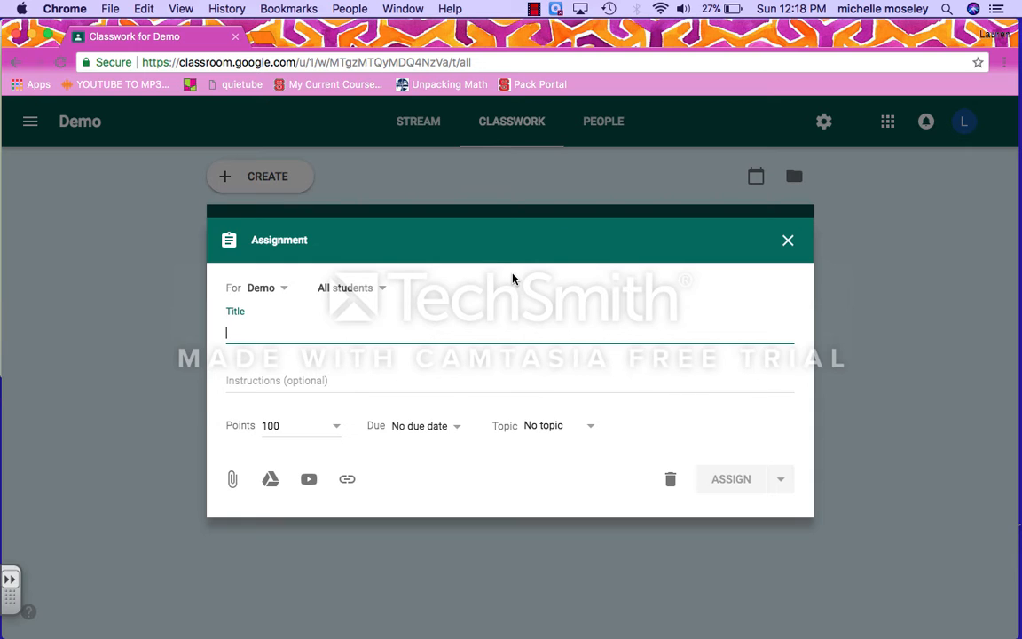
pyautogui.write('Volum')
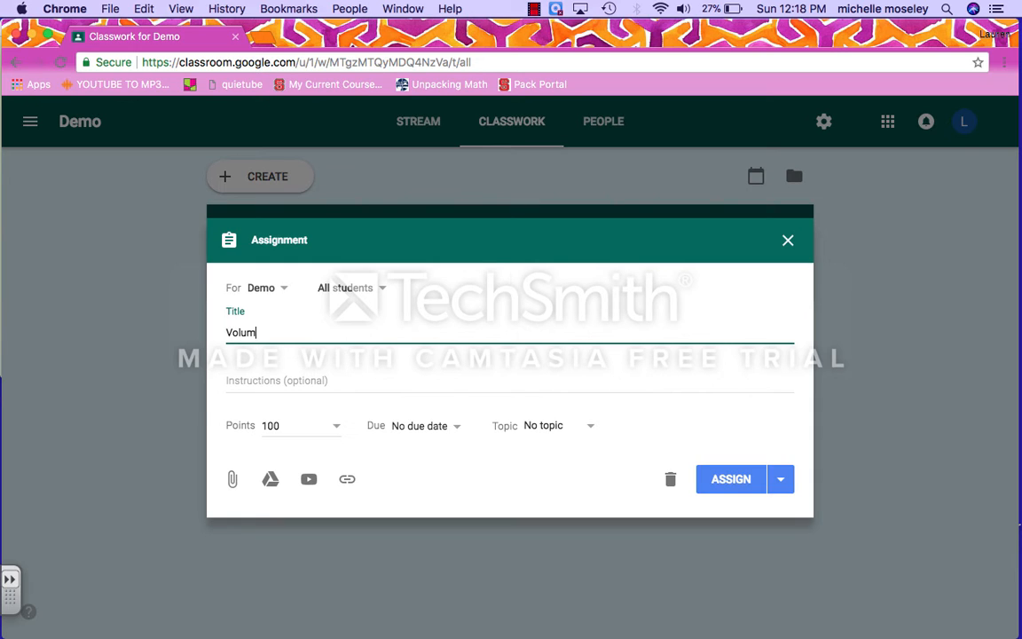
pyautogui.write('e Set 1 Task Cards')
pyautogui.click(314, 372)
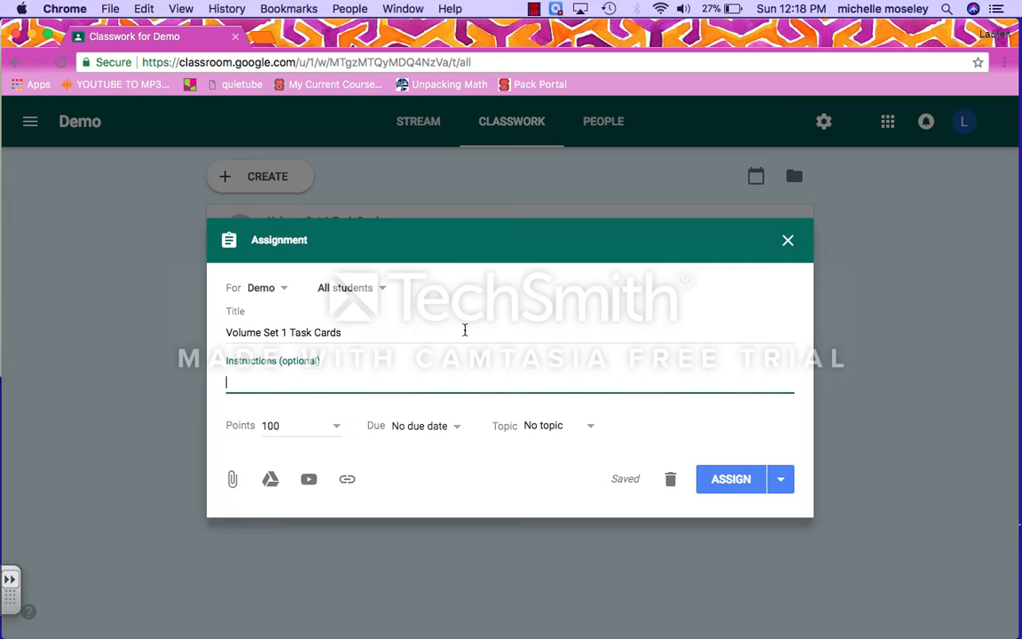
pyautogui.write('Complete the volume set 1 ')
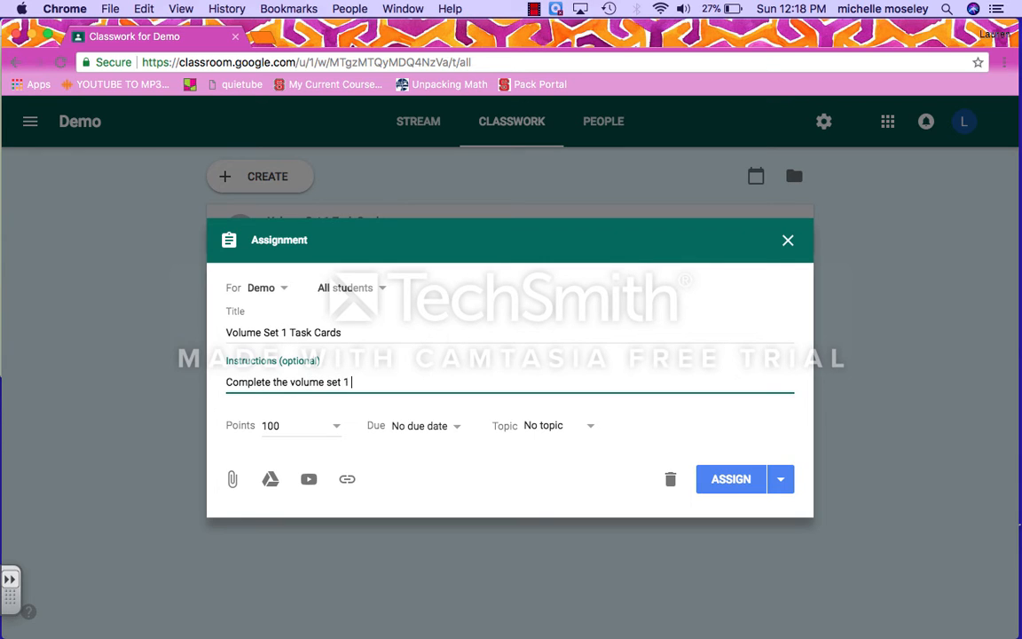
pyautogui.write('task cards.  Be sure to click')
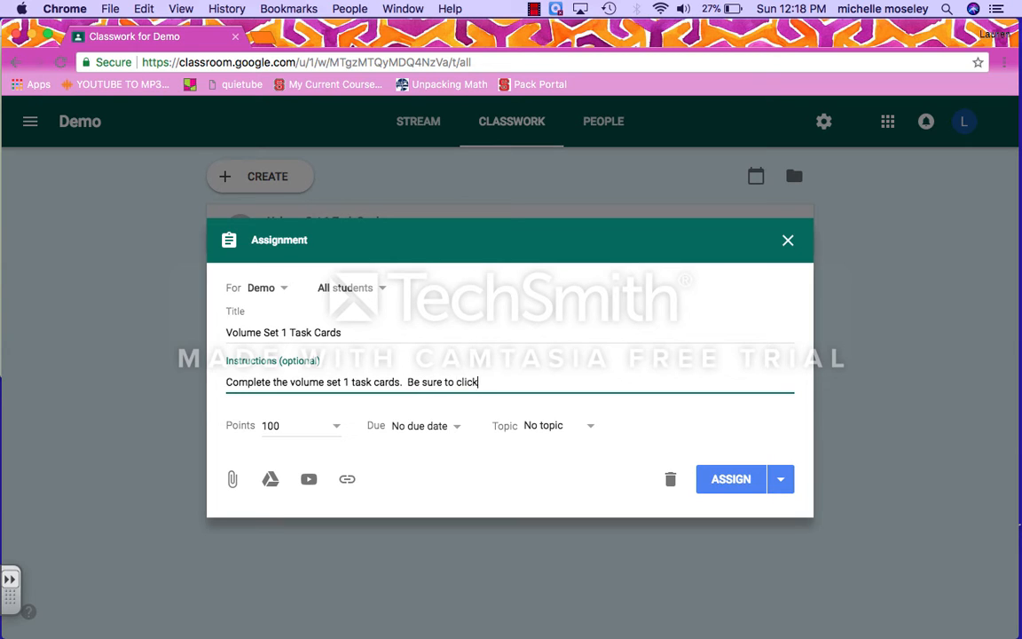
pyautogui.write(' submit when finished.')
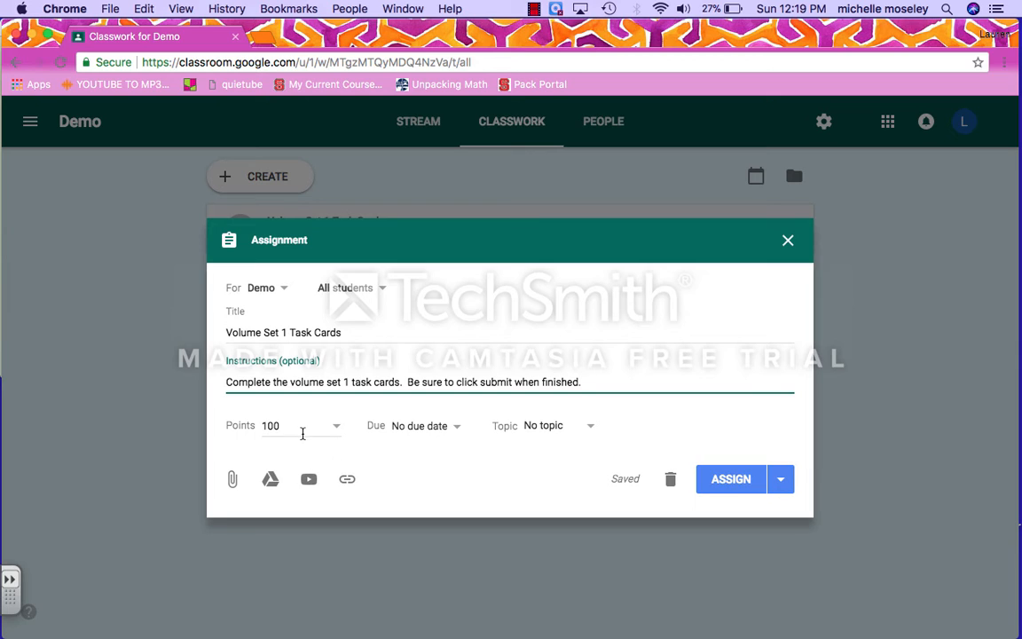
# Step: Keep the assignment at 100 points and file it under the Volume topic
pyautogui.click(334, 428)
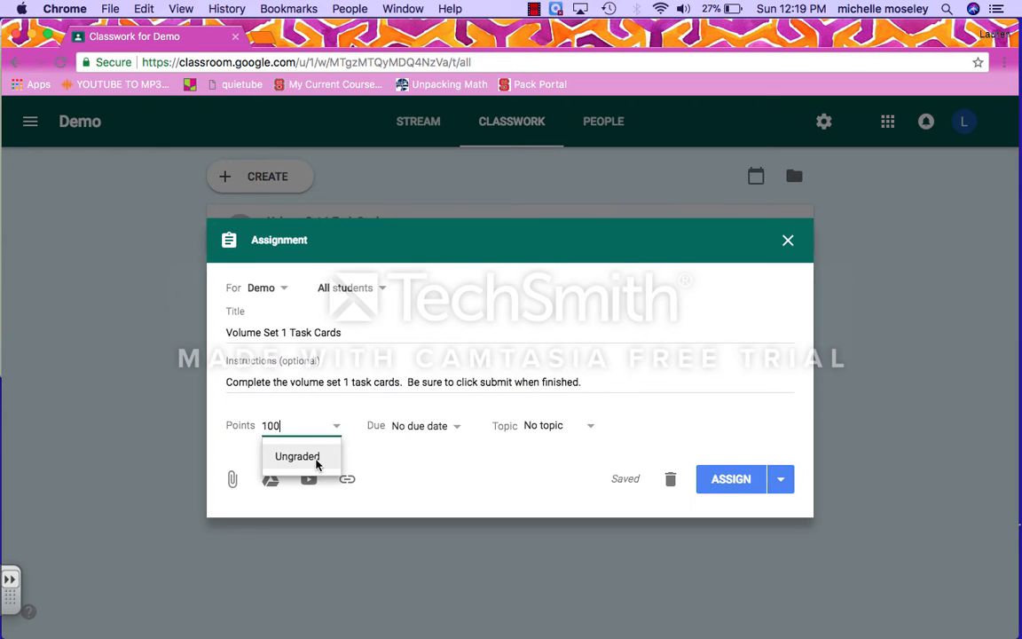
pyautogui.click(459, 456)
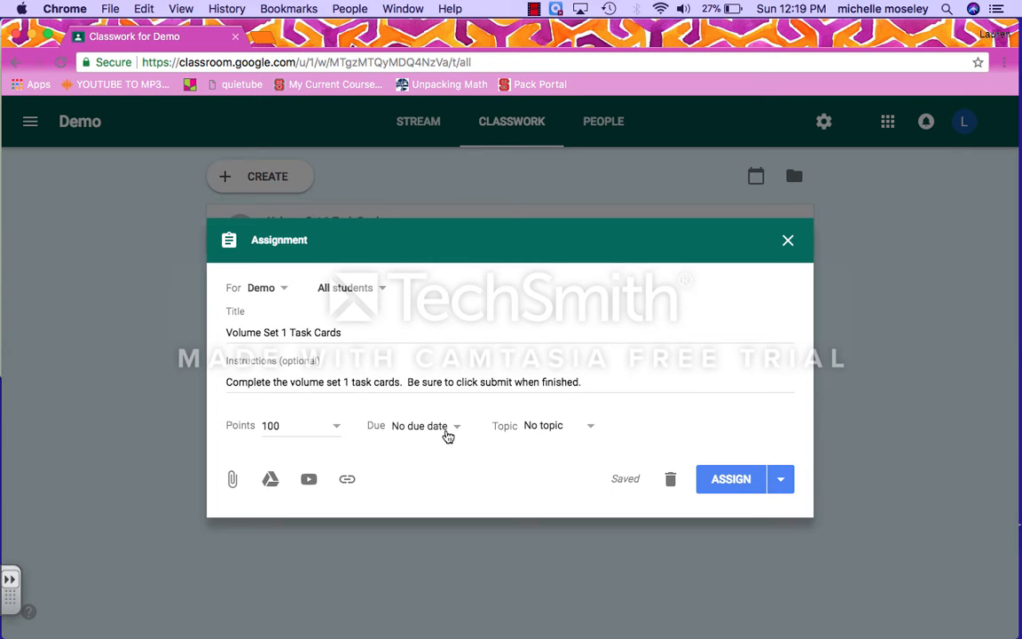
pyautogui.click(561, 432)
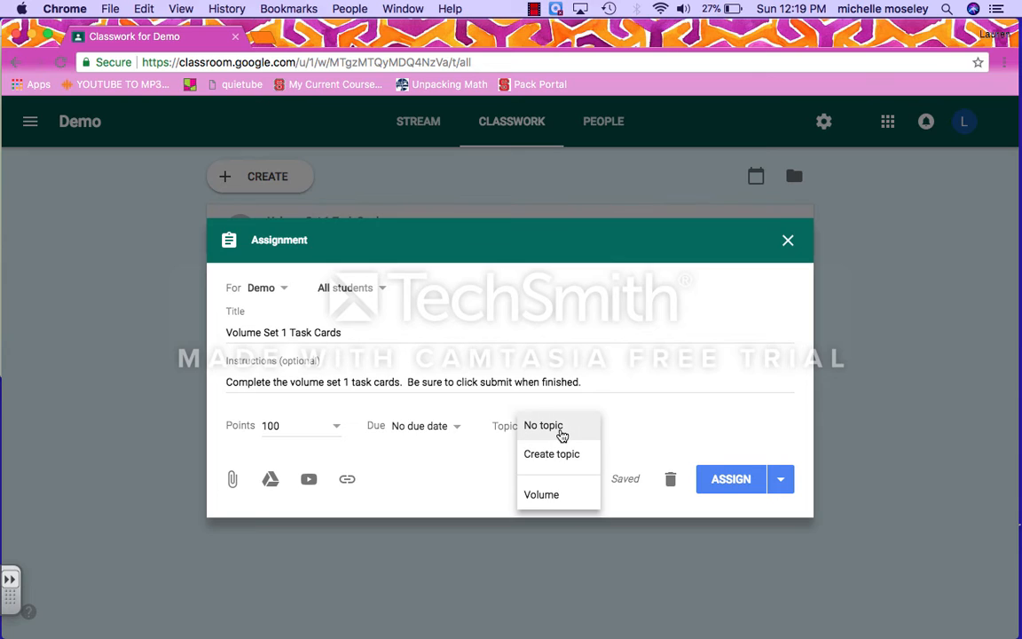
pyautogui.click(559, 495)
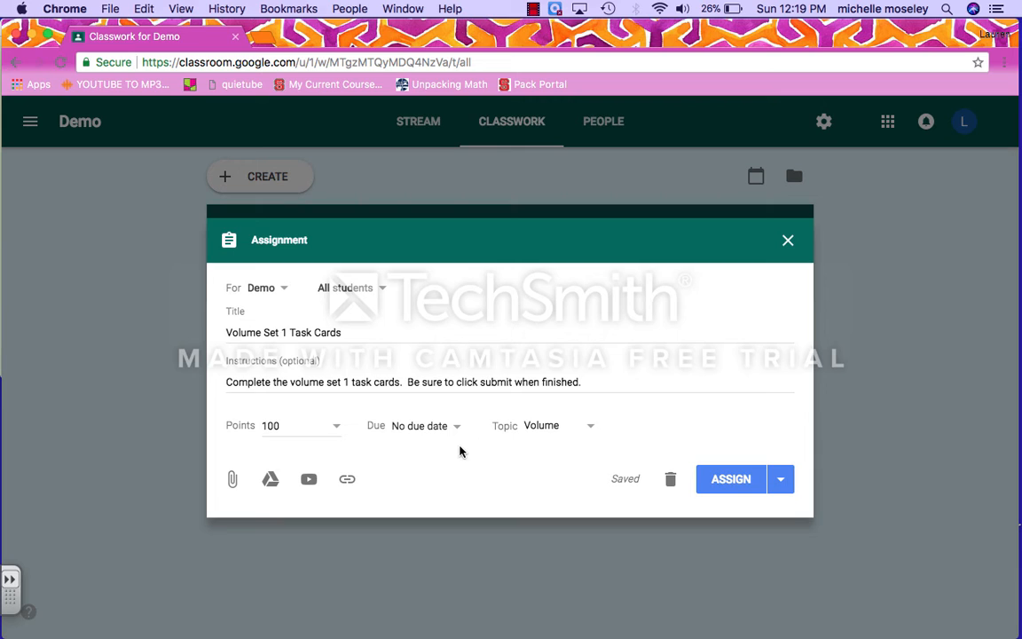
# Step: Attach the 'Copy of Section 1' form from My Drive > 5th > Math > Volume
pyautogui.click(270, 486)
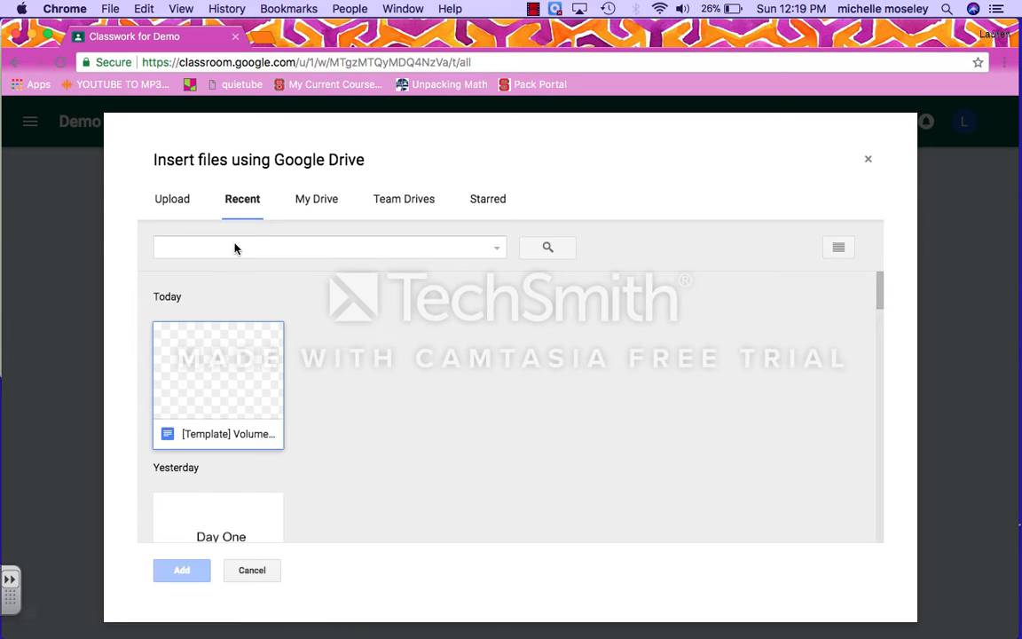
pyautogui.click(314, 201)
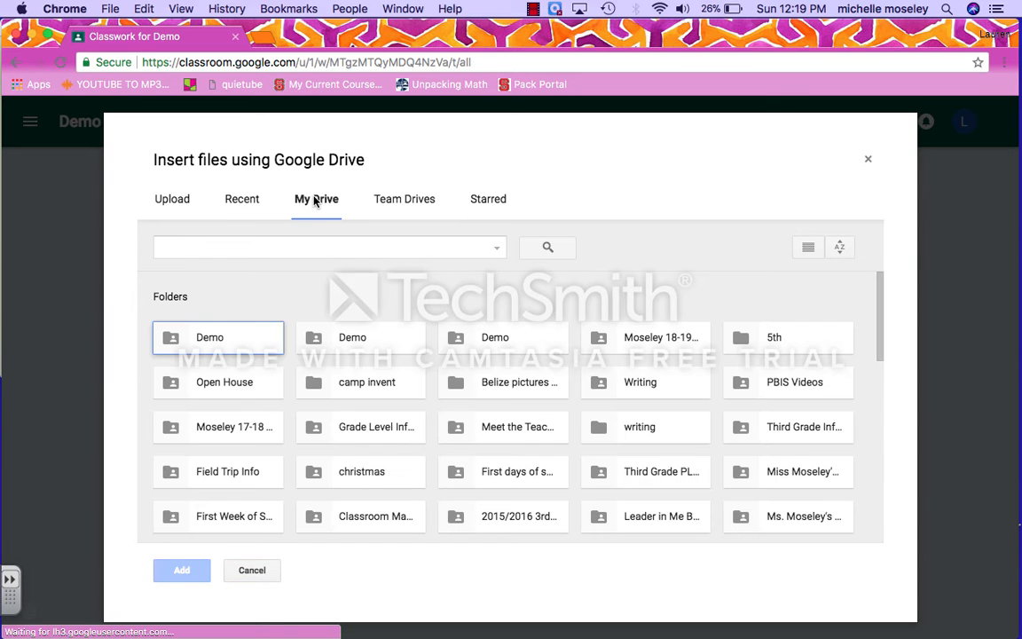
pyautogui.doubleClick(780, 348)
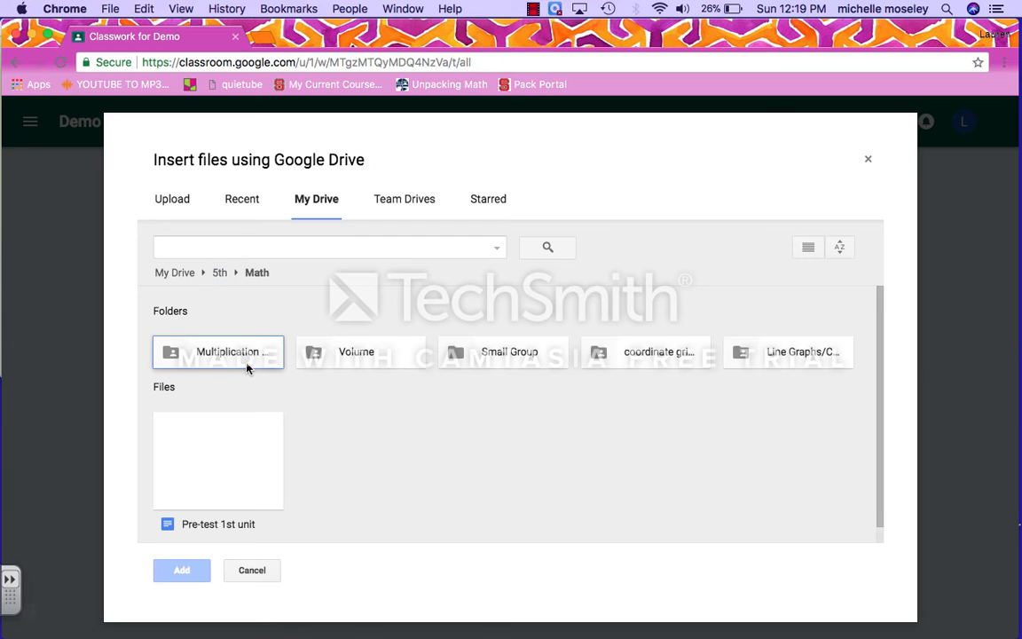
pyautogui.click(364, 361)
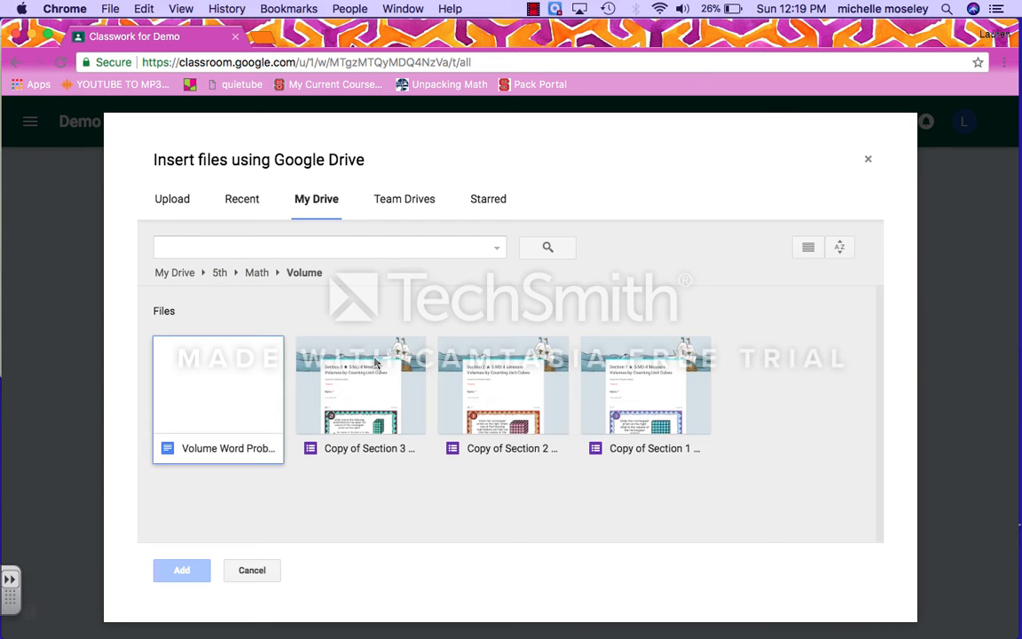
pyautogui.doubleClick(652, 392)
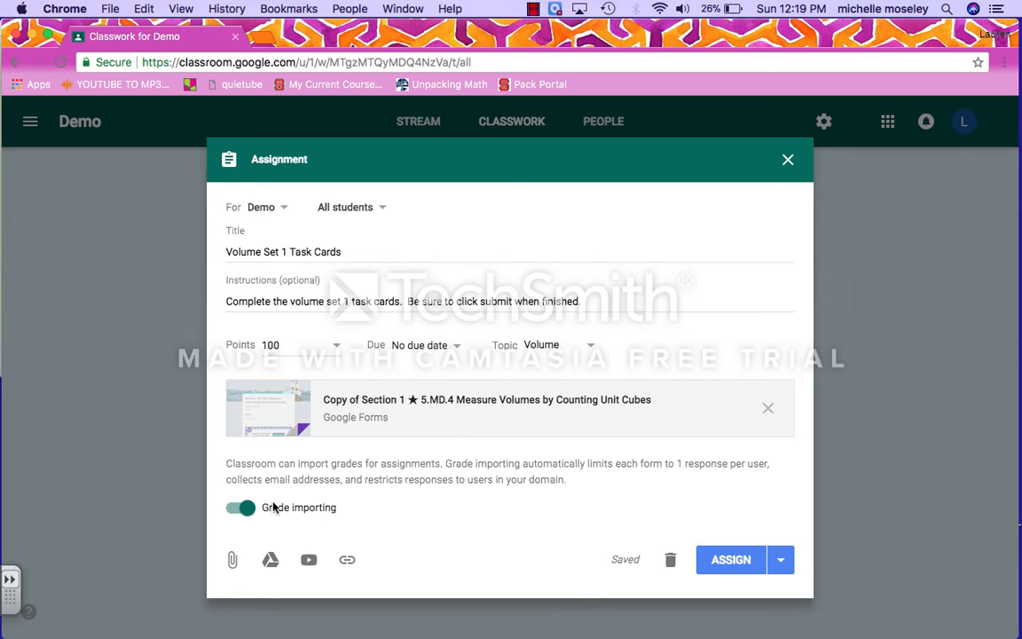
# Step: Check the posting options and the Demo / All students recipients, then post Volume Set 1 Task Cards
pyautogui.click(781, 559)
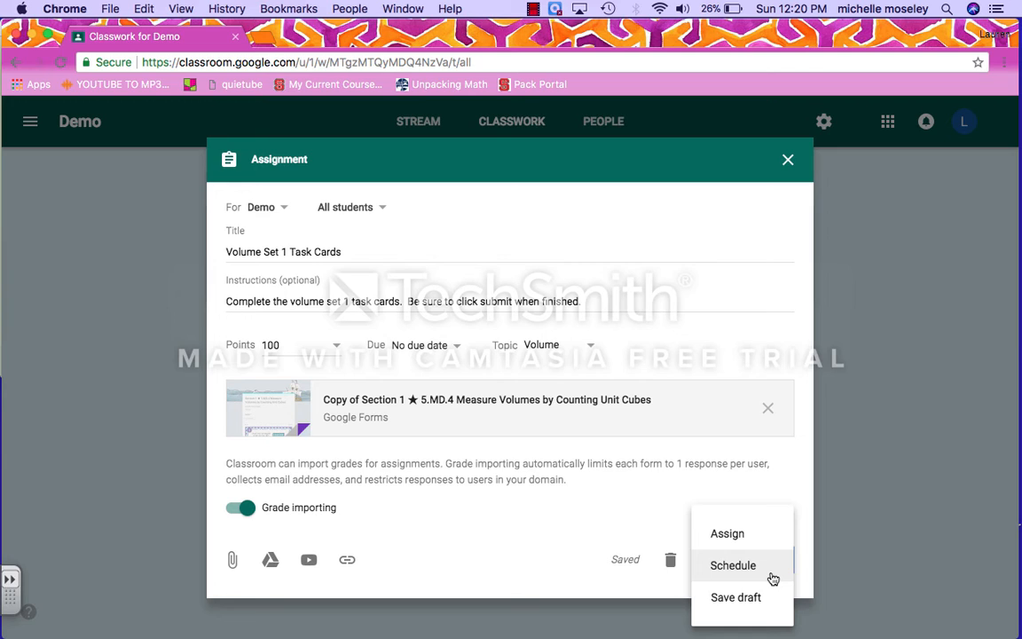
pyautogui.click(659, 487)
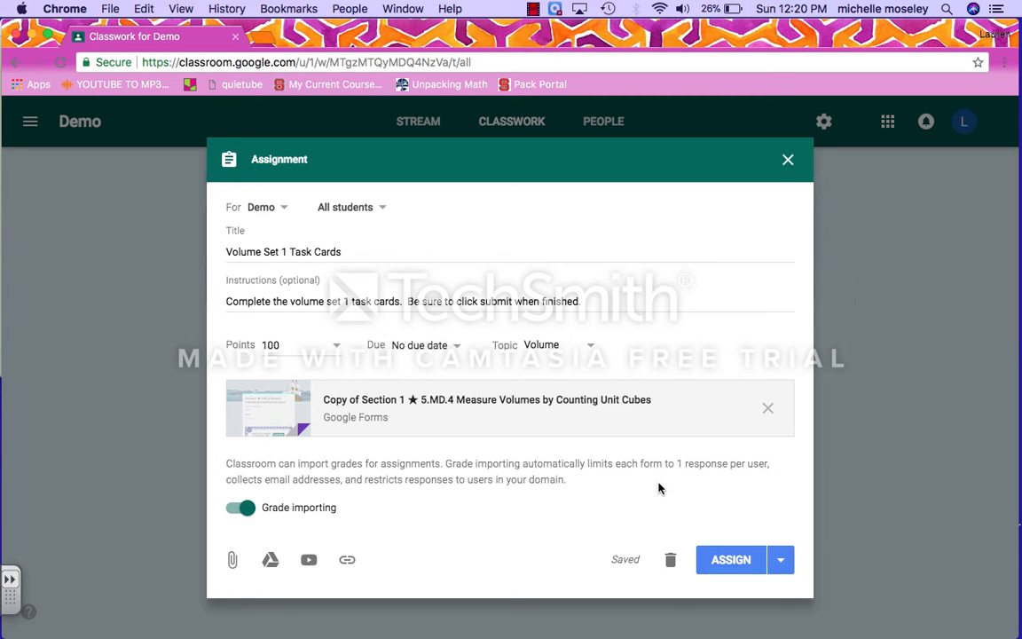
pyautogui.click(295, 212)
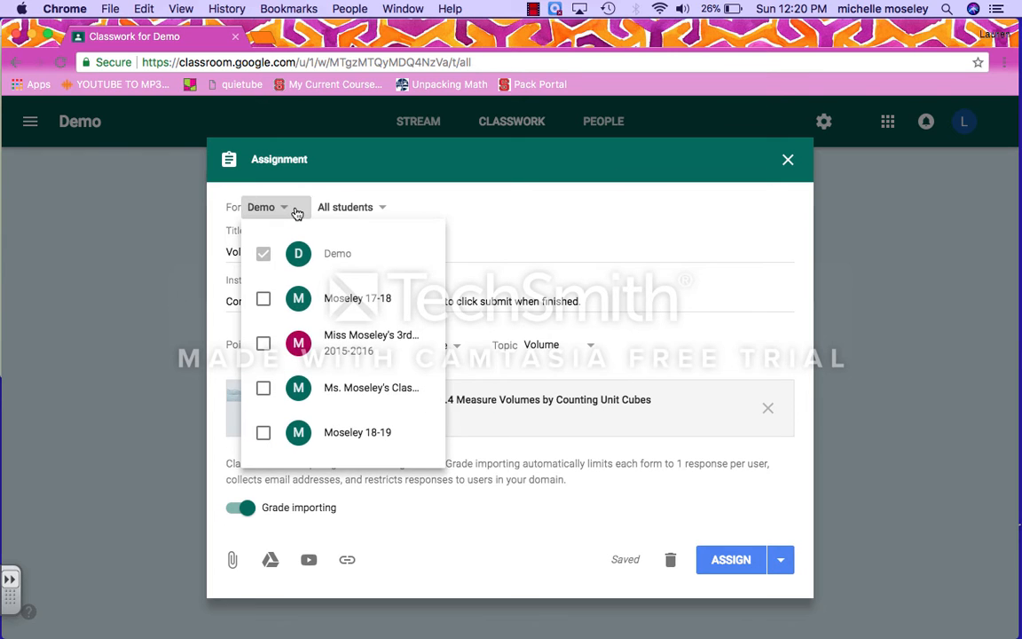
pyautogui.click(384, 211)
pyautogui.click(386, 213)
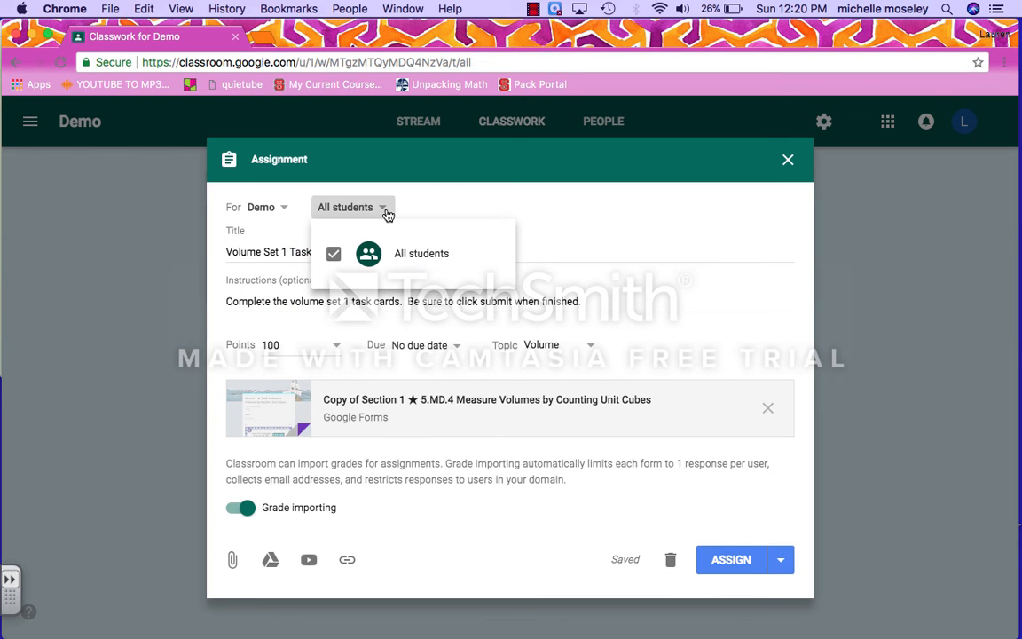
pyautogui.click(481, 232)
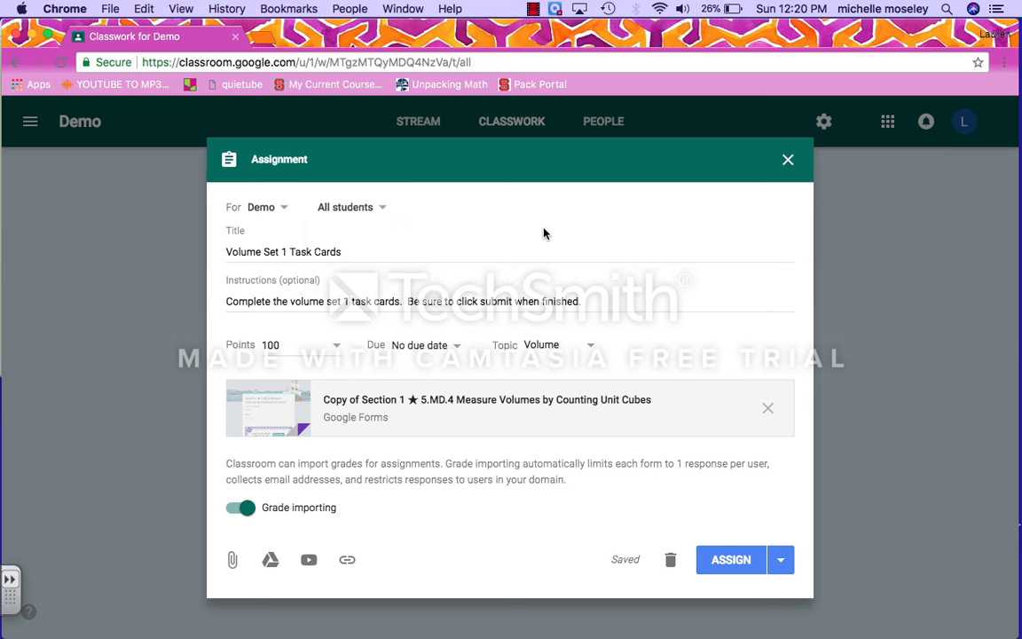
pyautogui.click(726, 570)
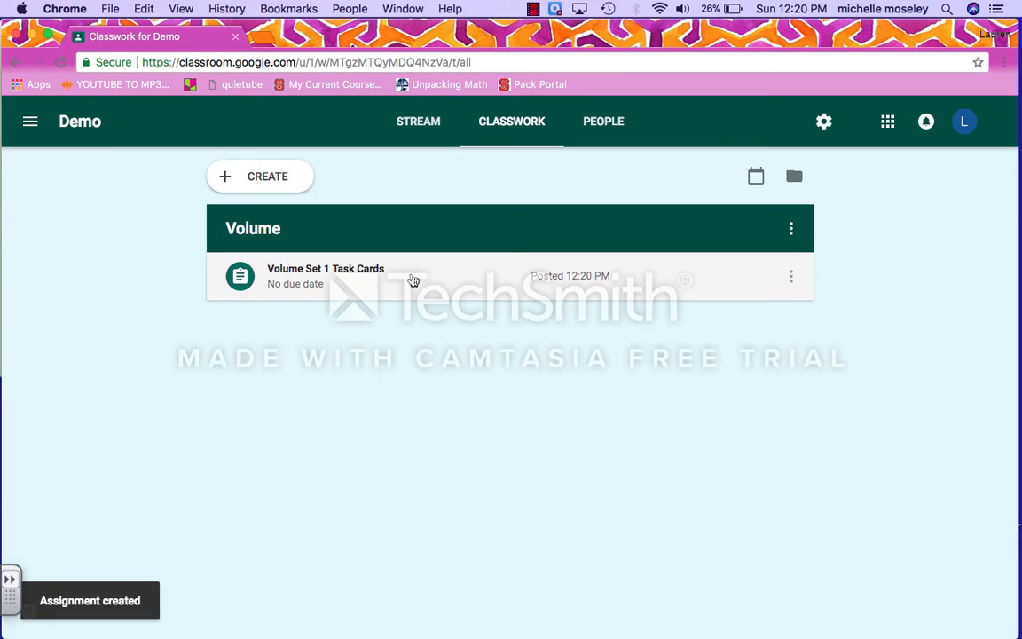
pyautogui.click(413, 282)
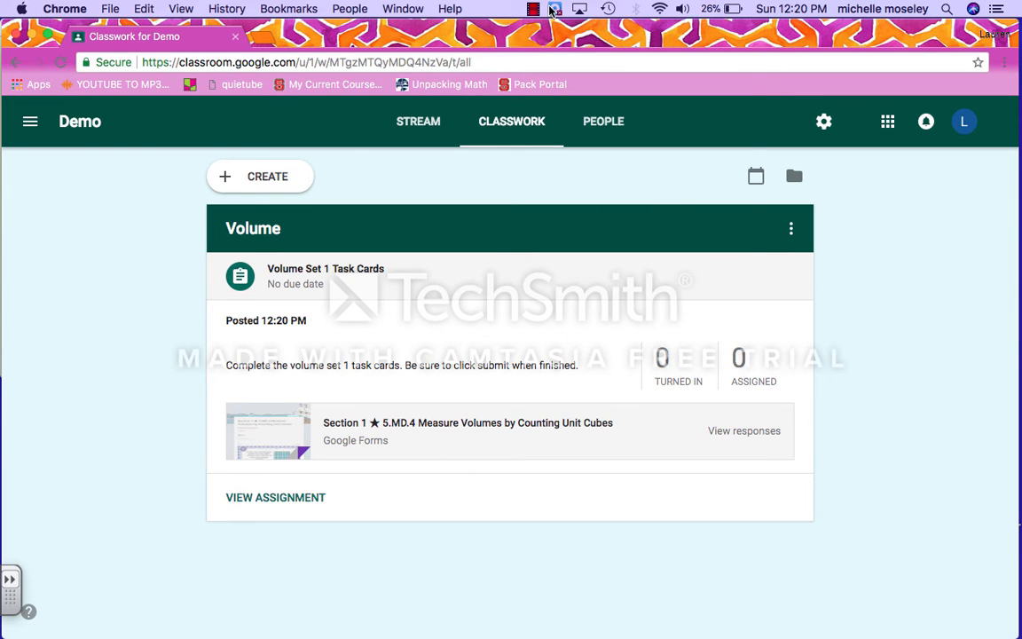
pyautogui.click(555, 9)
pyautogui.click(533, 9)
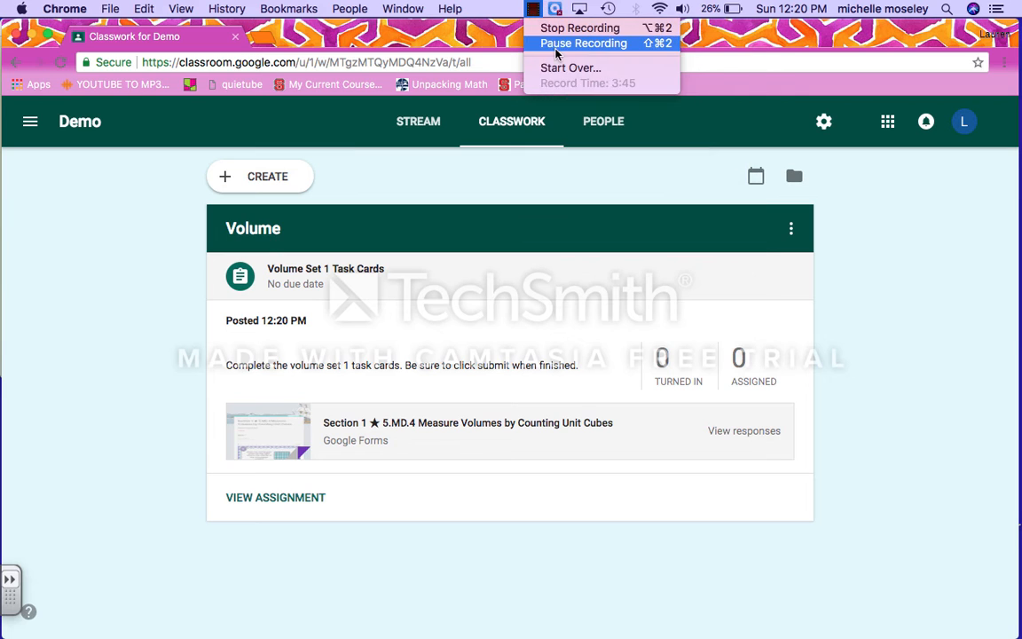
pyautogui.click(571, 41)
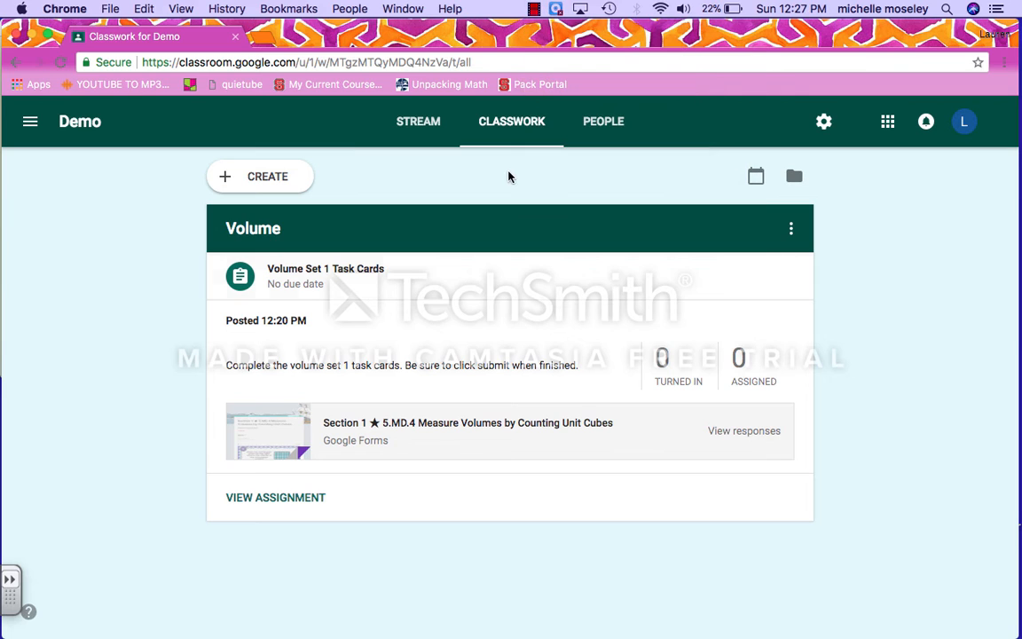
# Step: Create a new assignment titled 'Volume Practice Word Problems'
pyautogui.click(269, 181)
pyautogui.click(254, 230)
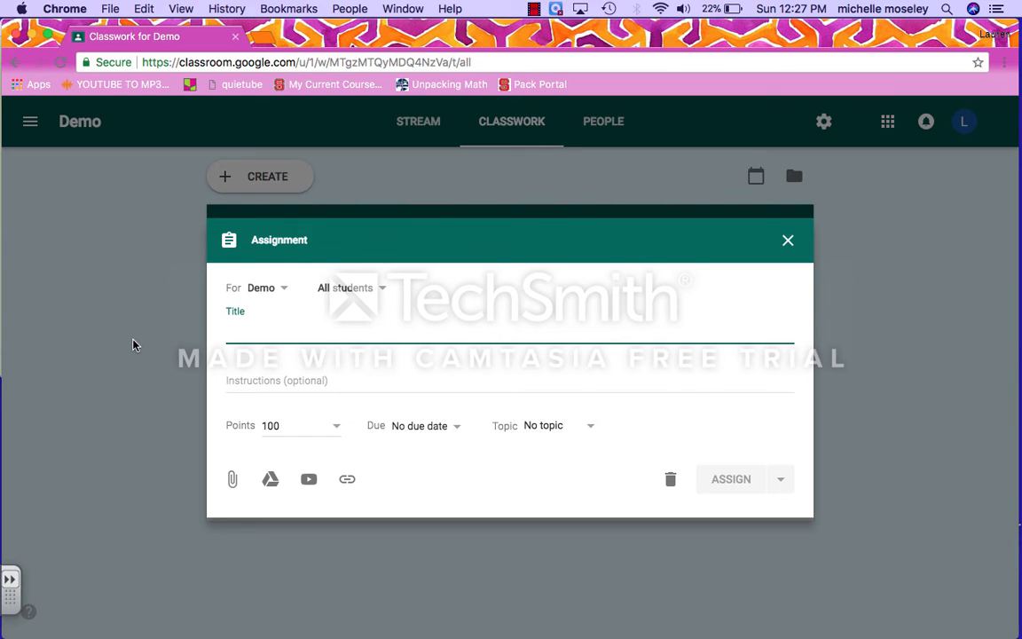
pyautogui.write('Volume')
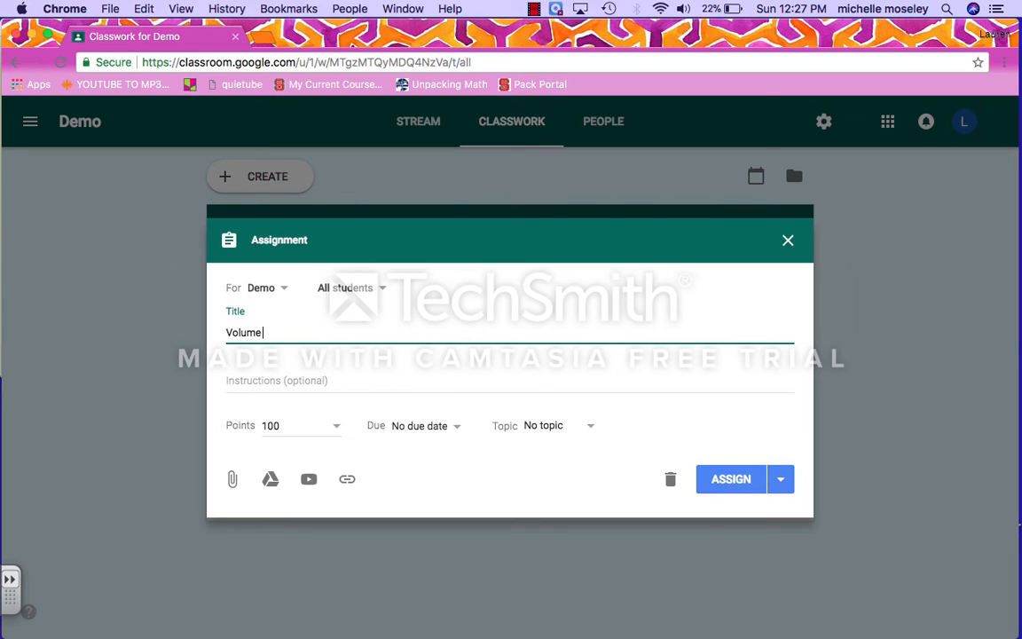
pyautogui.write(' Practice Word Problems')
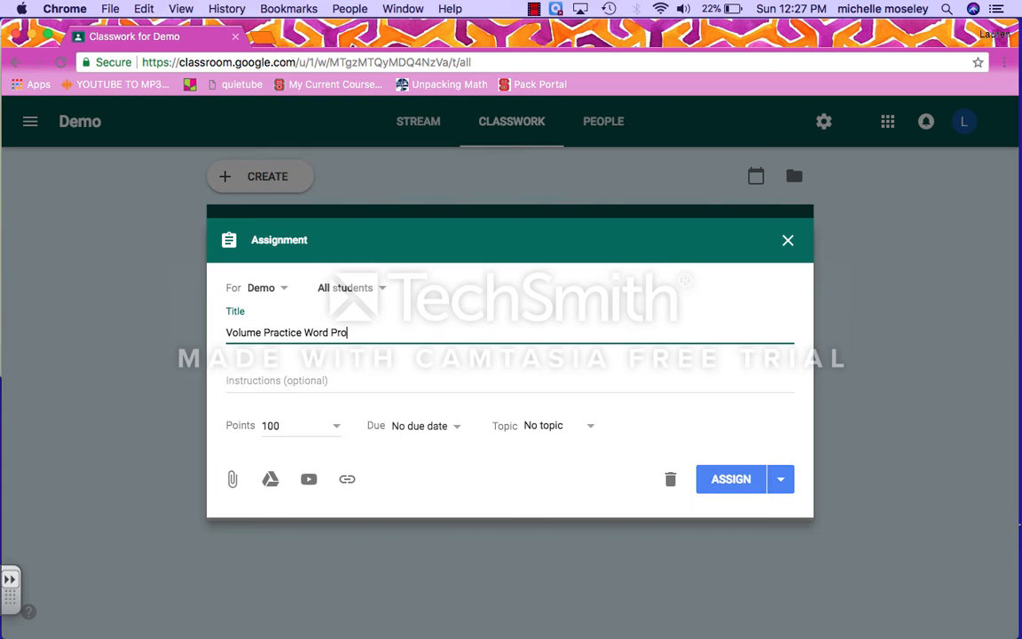
# Step: Write the instructions 'Complete the following word problems. Be sure to click TURN IN once finished.'
pyautogui.click(235, 380)
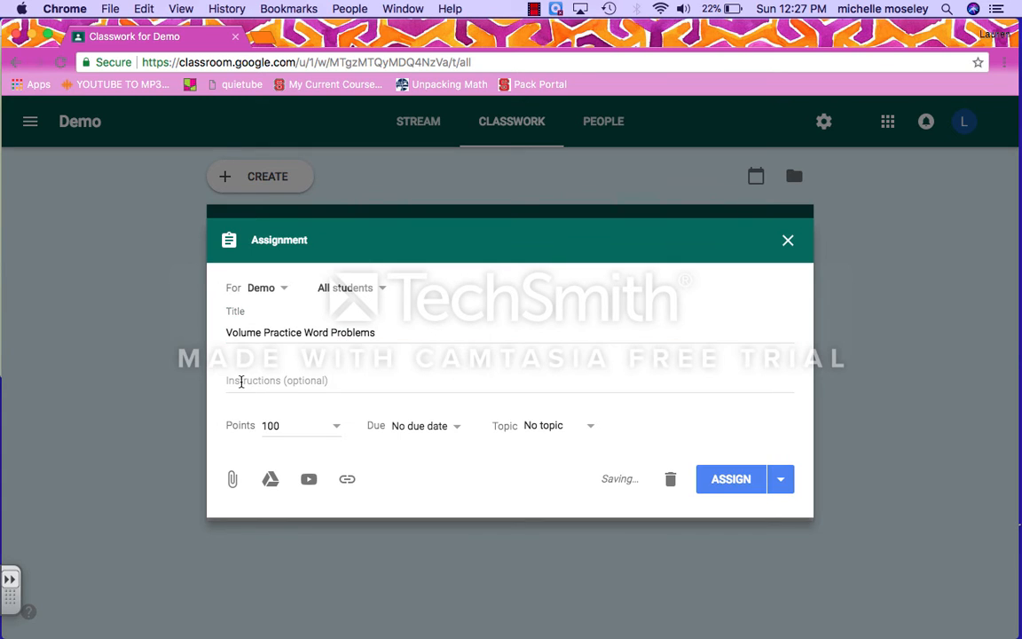
pyautogui.write('C')
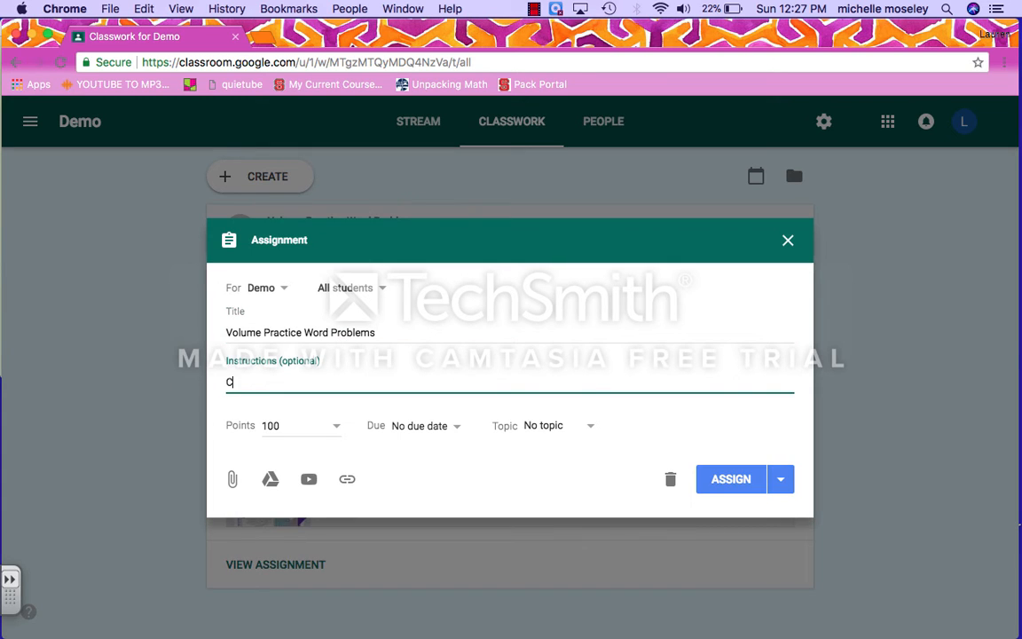
pyautogui.write('omplete the following wo')
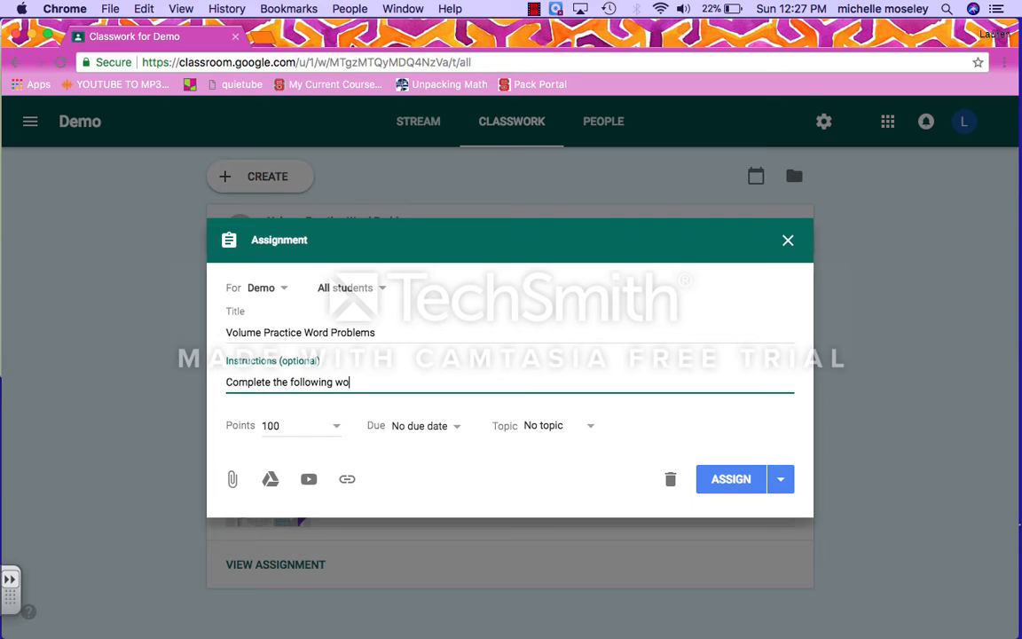
pyautogui.write('rd problems.  Be sure')
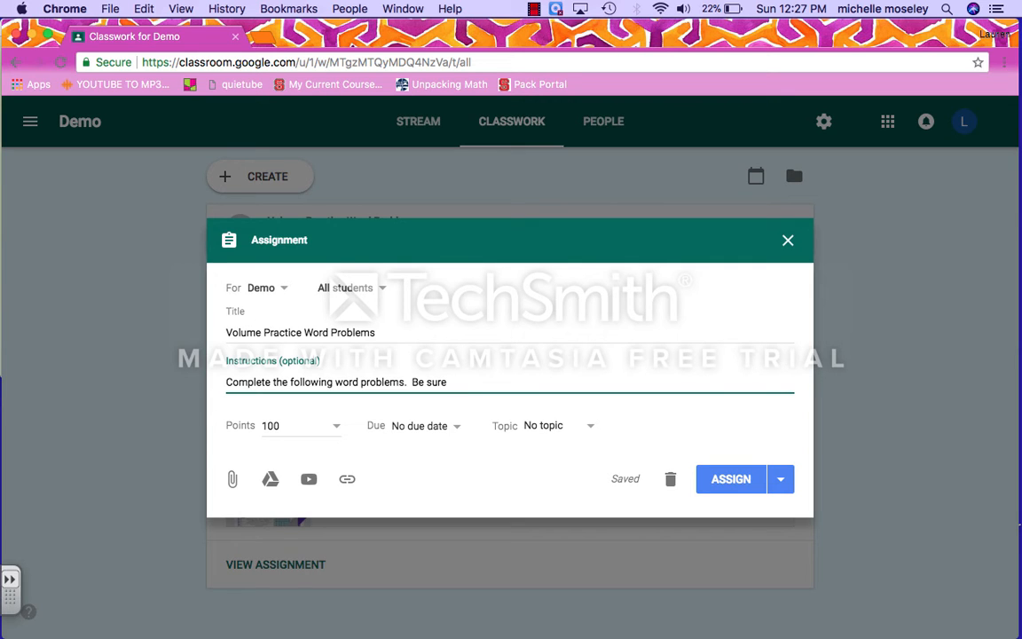
pyautogui.write(' to click TURN IN')
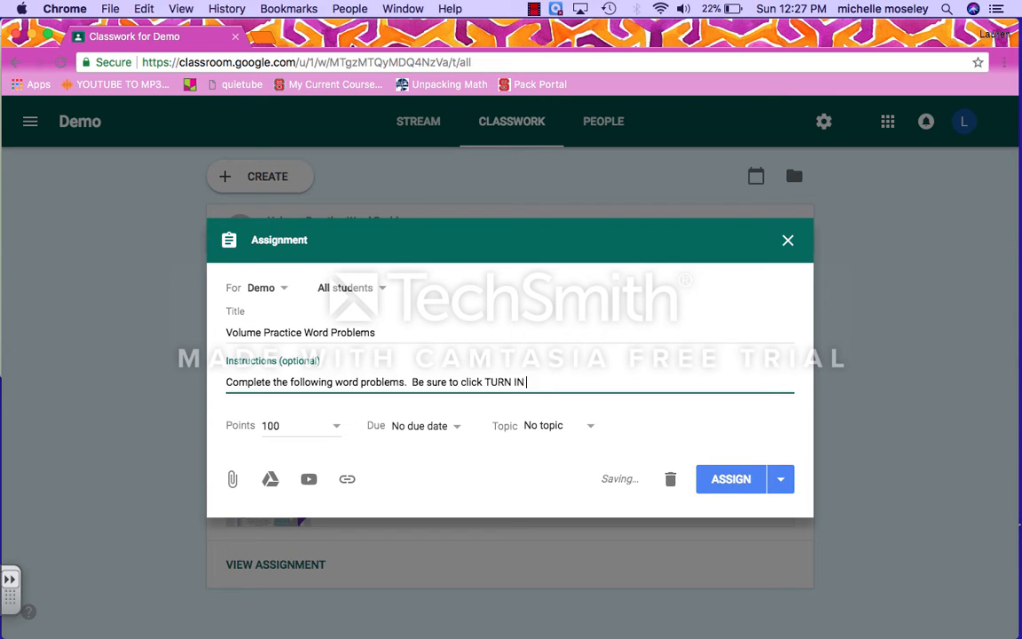
pyautogui.write(' when')
pyautogui.press('BackSpace')
pyautogui.press('BackSpace')
pyautogui.press('BackSpace')
pyautogui.press('BackSpace')
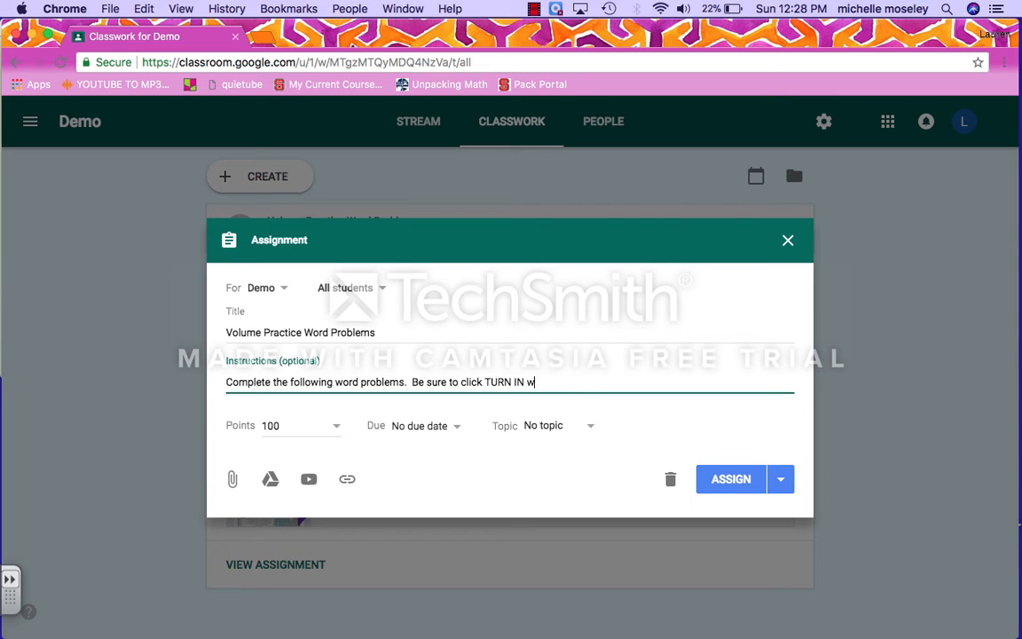
pyautogui.write('once finished.')
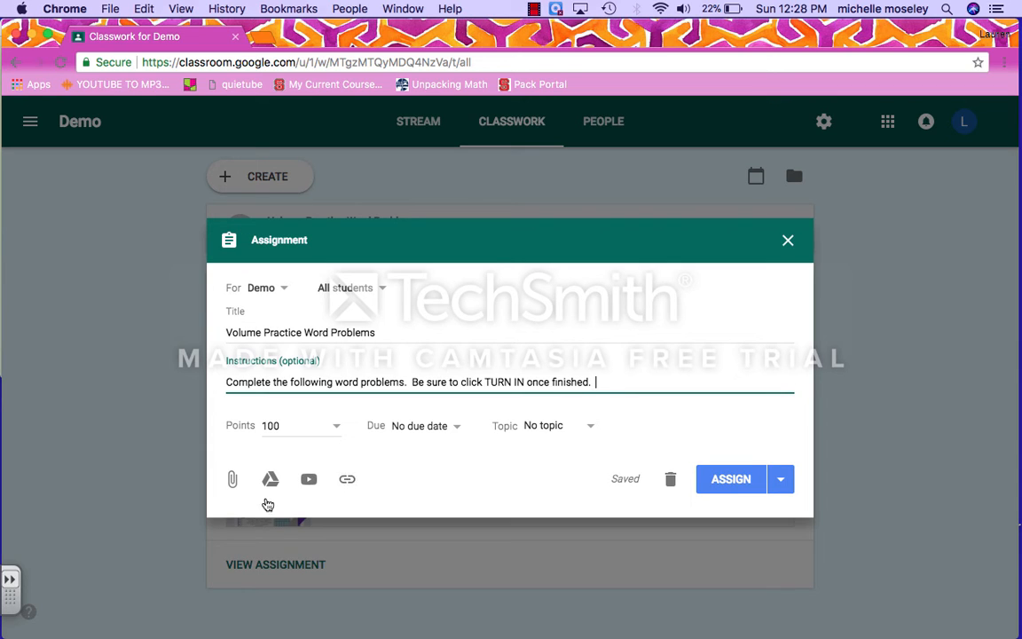
# Step: Attach the Volume Word Problems doc from My Drive > 5th > Math > Volume
pyautogui.click(270, 479)
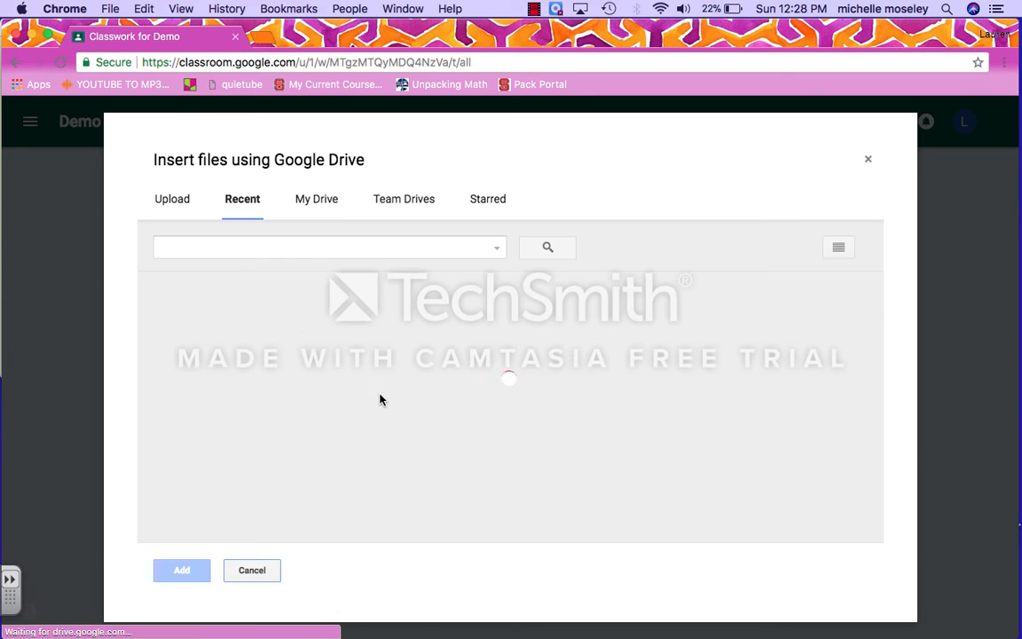
pyautogui.click(321, 197)
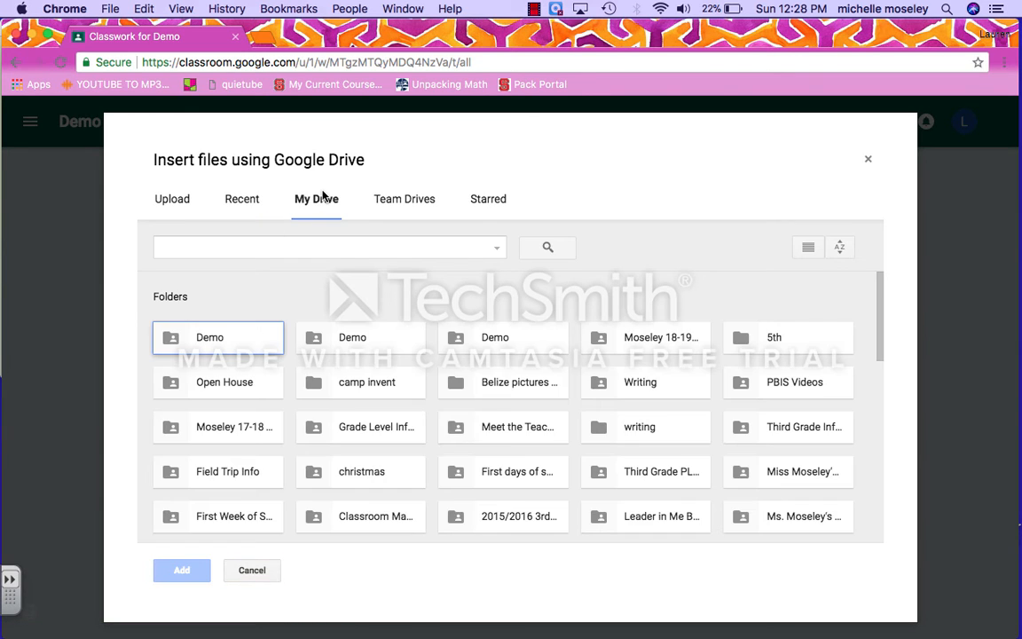
pyautogui.doubleClick(745, 339)
pyautogui.doubleClick(257, 351)
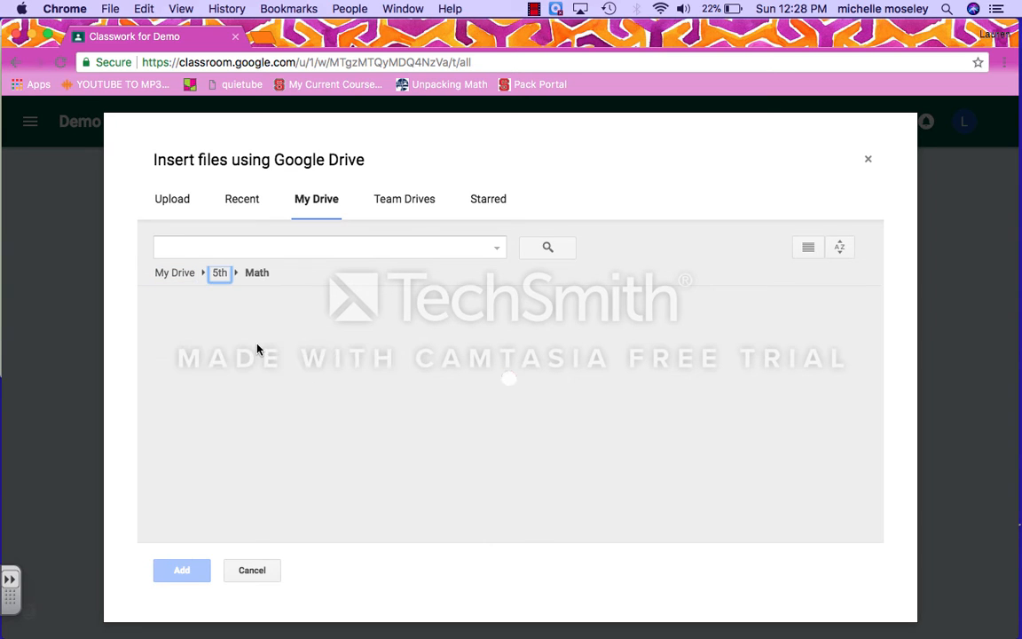
pyautogui.doubleClick(377, 359)
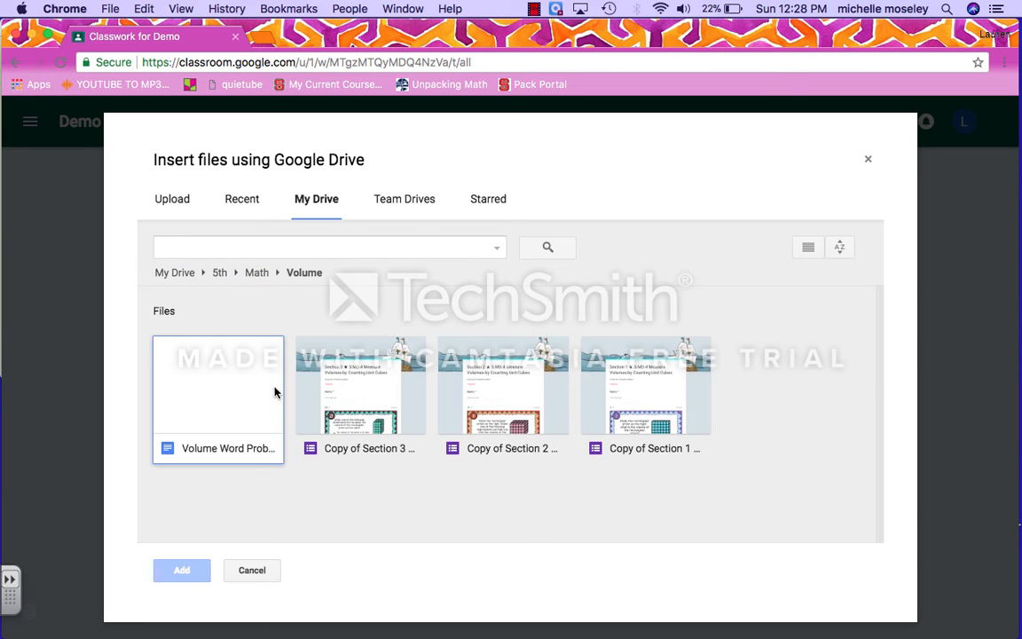
pyautogui.doubleClick(230, 411)
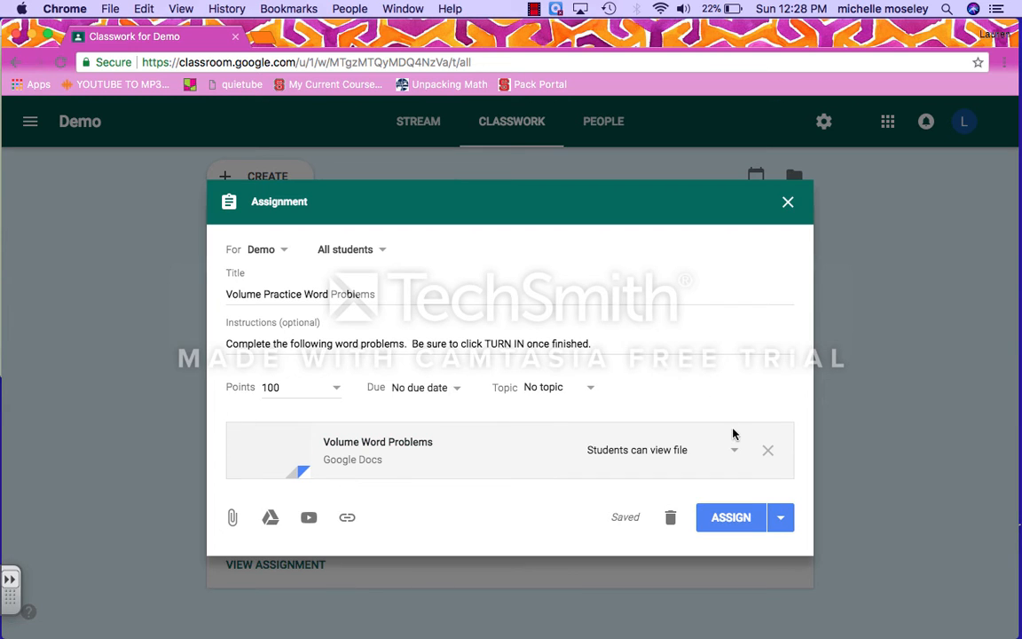
# Step: Set the doc to 'Make a copy for each student' and post the assignment
pyautogui.click(717, 459)
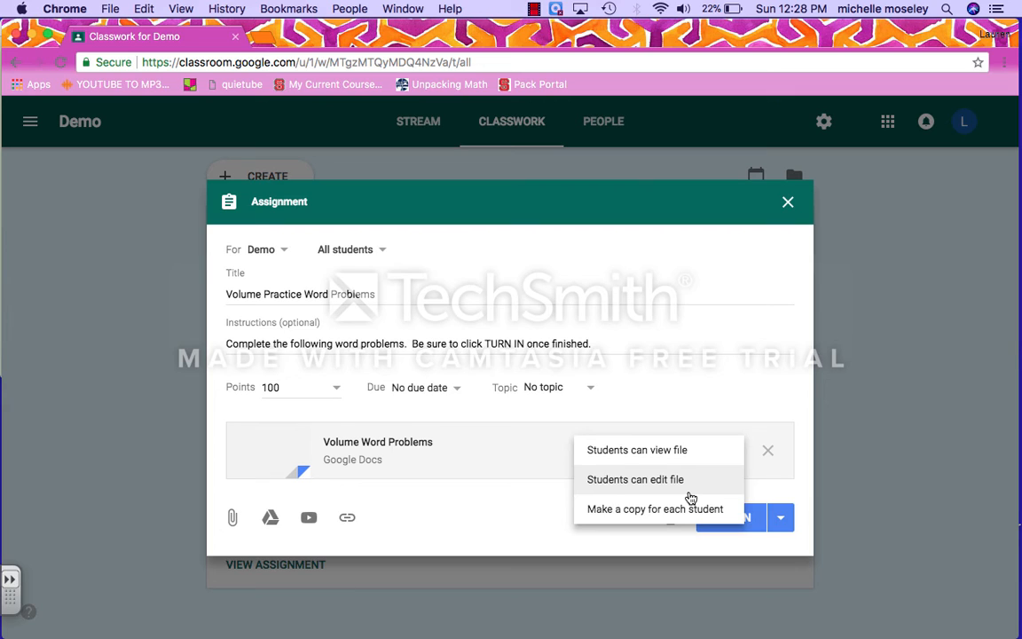
pyautogui.click(636, 511)
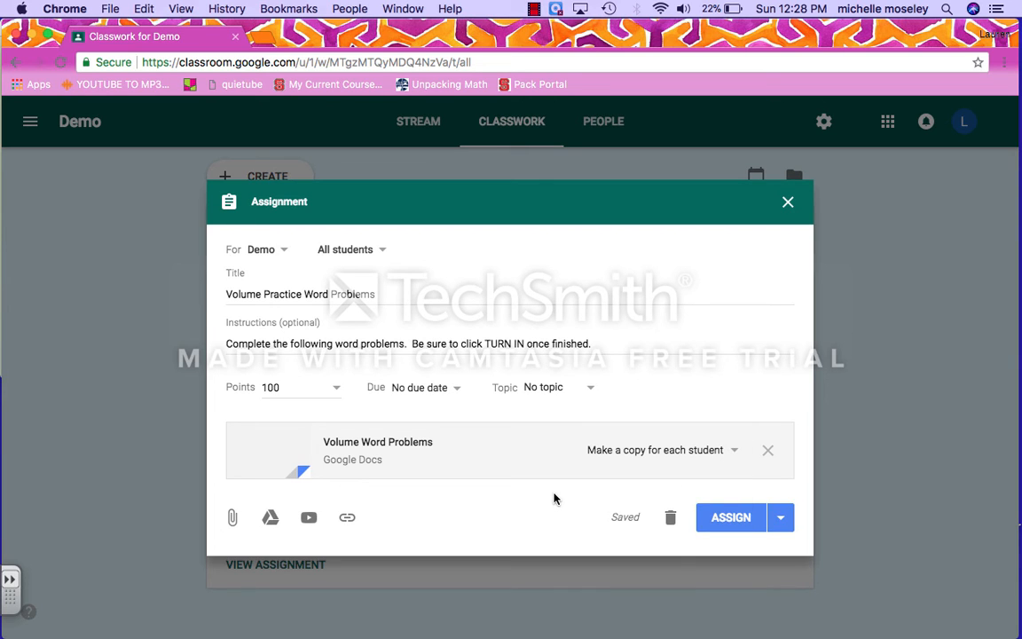
pyautogui.click(719, 520)
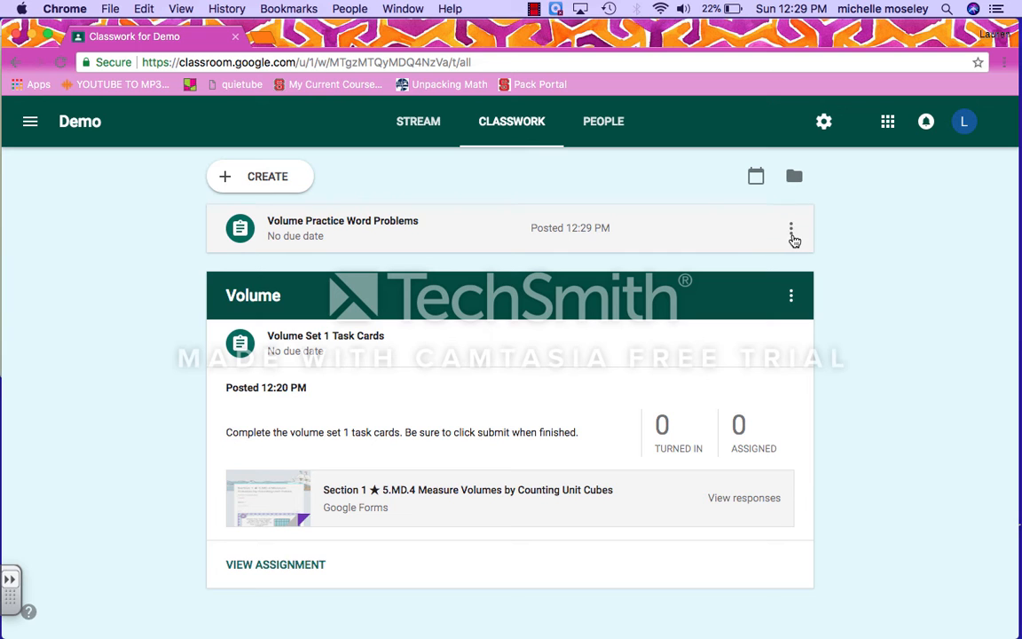
# Step: Edit the Volume Practice Word Problems post, set its topic to Volume, and save
pyautogui.click(792, 235)
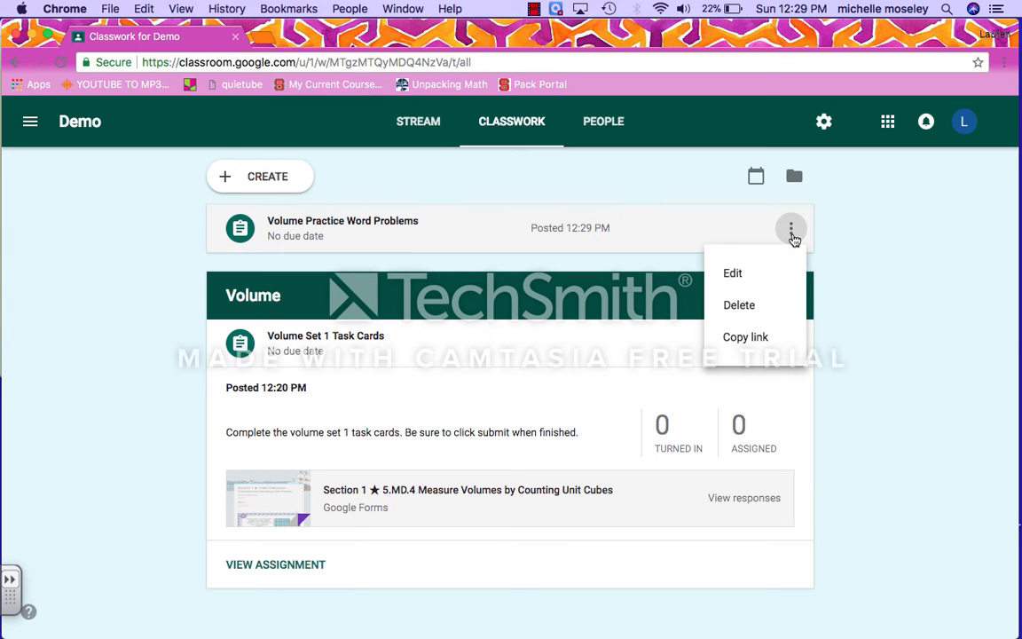
pyautogui.click(750, 281)
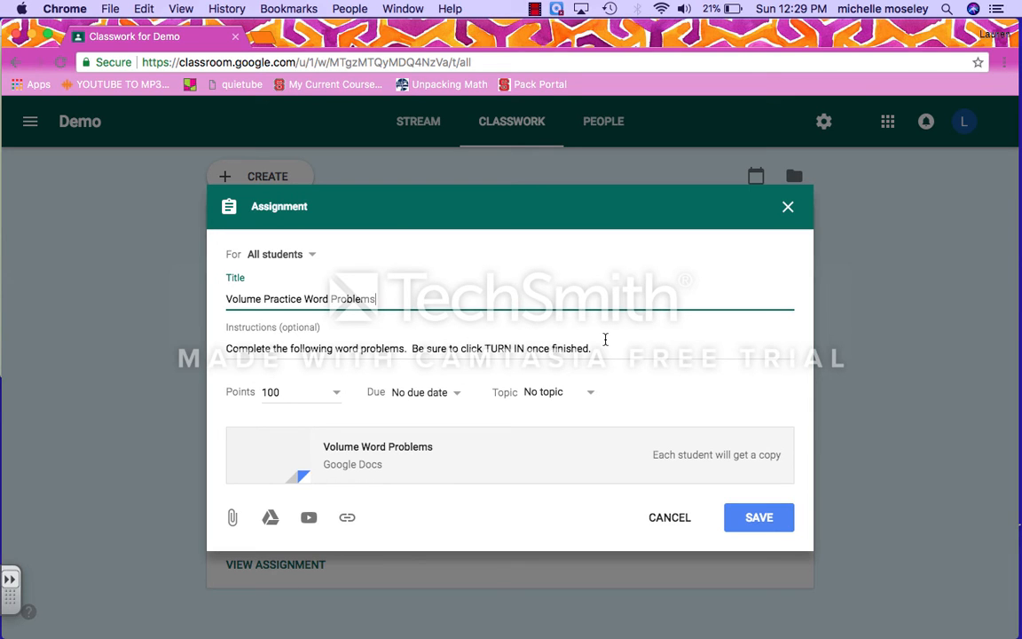
pyautogui.click(588, 396)
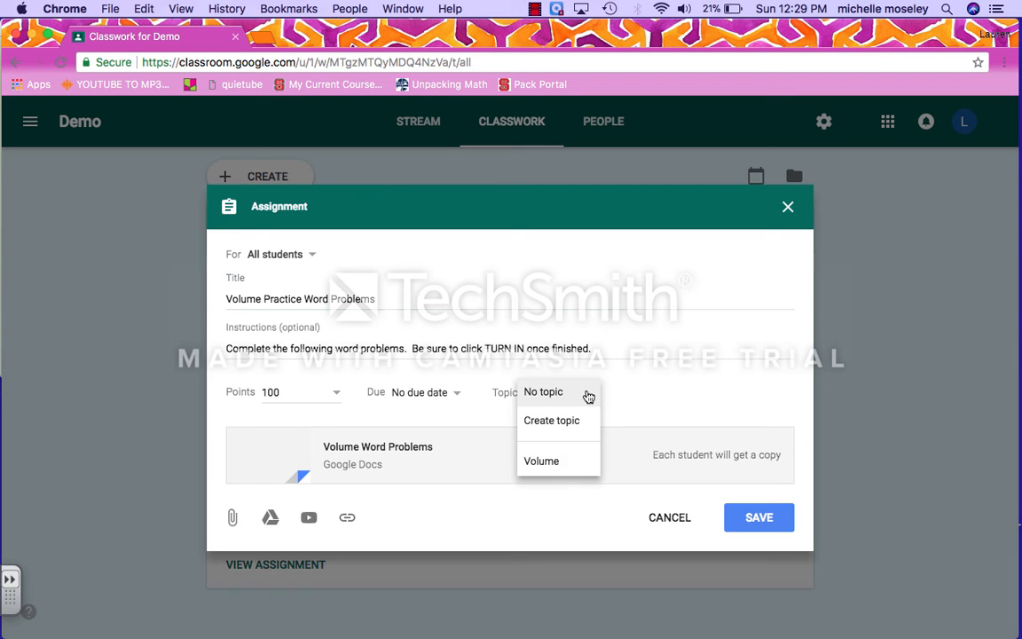
pyautogui.click(567, 462)
pyautogui.click(749, 524)
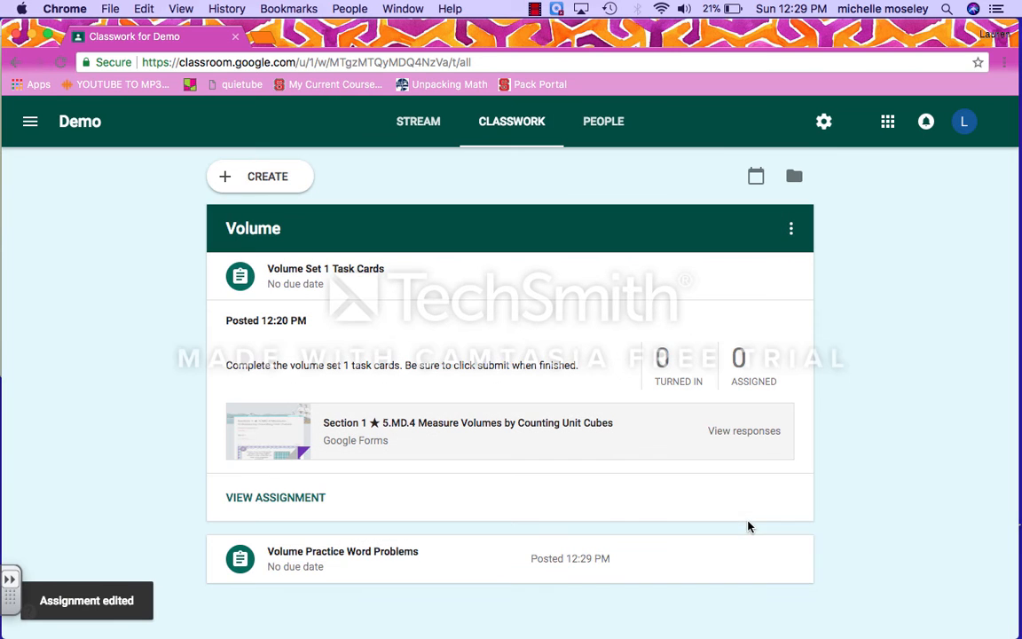
# Step: Expand the Volume Practice Word Problems card to show its instructions and doc, then pause recording
pyautogui.click(700, 557)
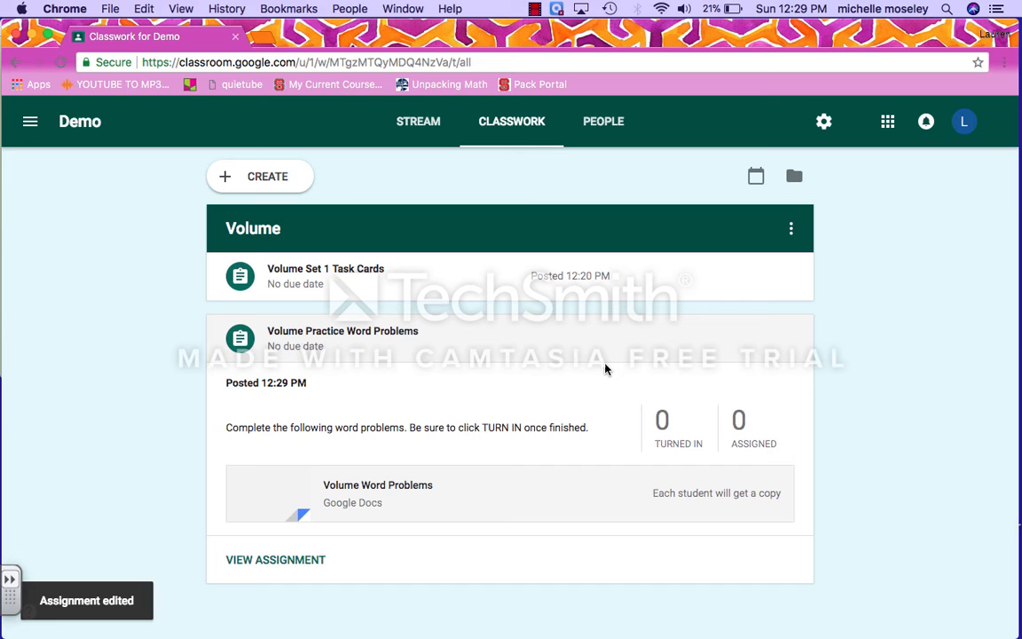
pyautogui.click(535, 352)
pyautogui.click(534, 352)
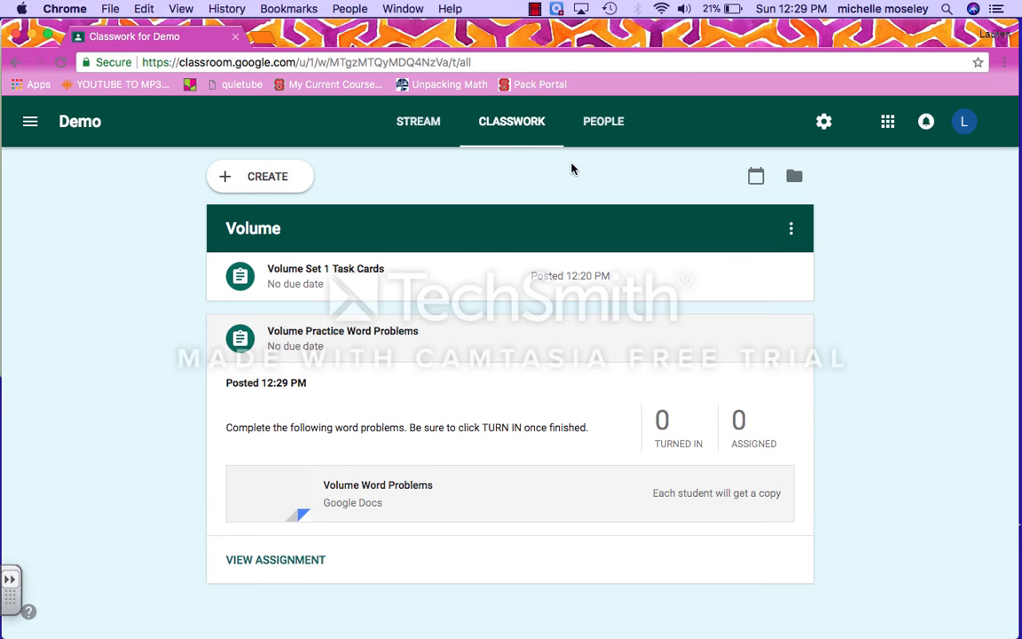
pyautogui.click(534, 9)
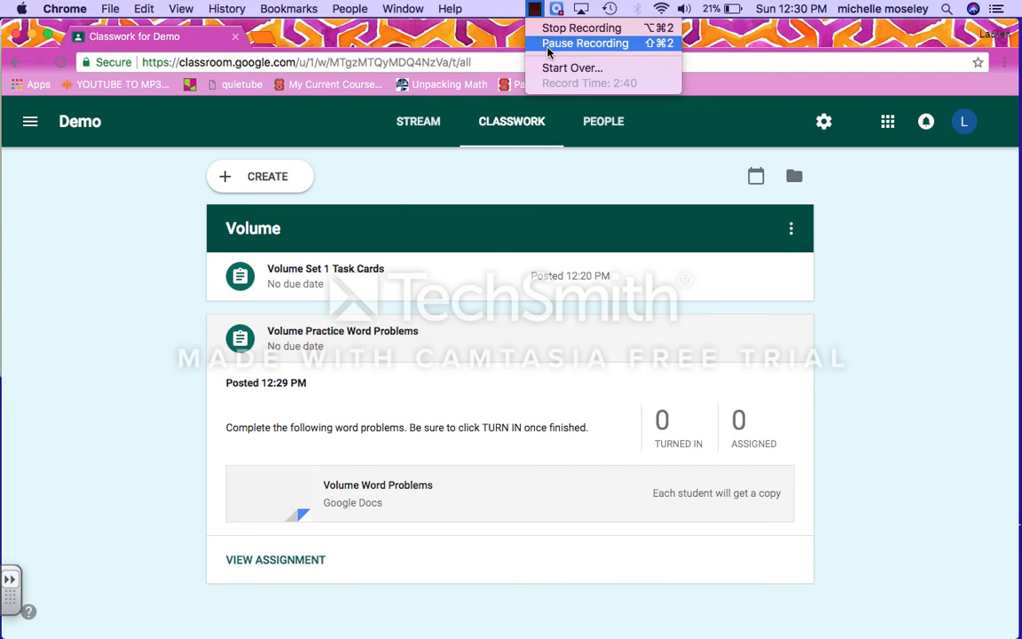
pyautogui.click(547, 44)
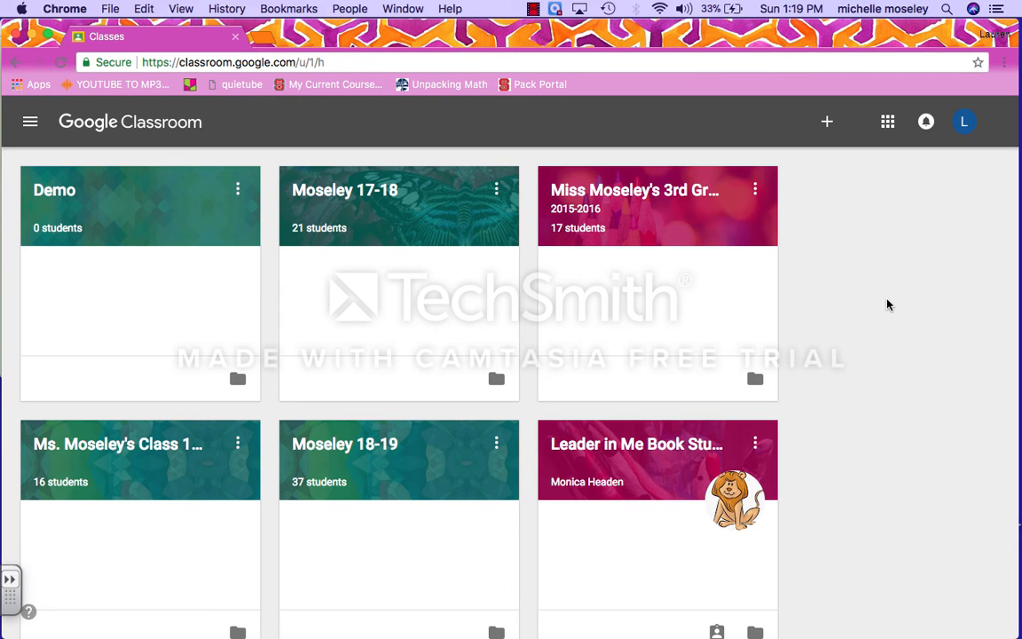
# Step: Open the 3rd Grade 2015-2016 class card from the Classes page
pyautogui.scroll(-1, 887, 304)
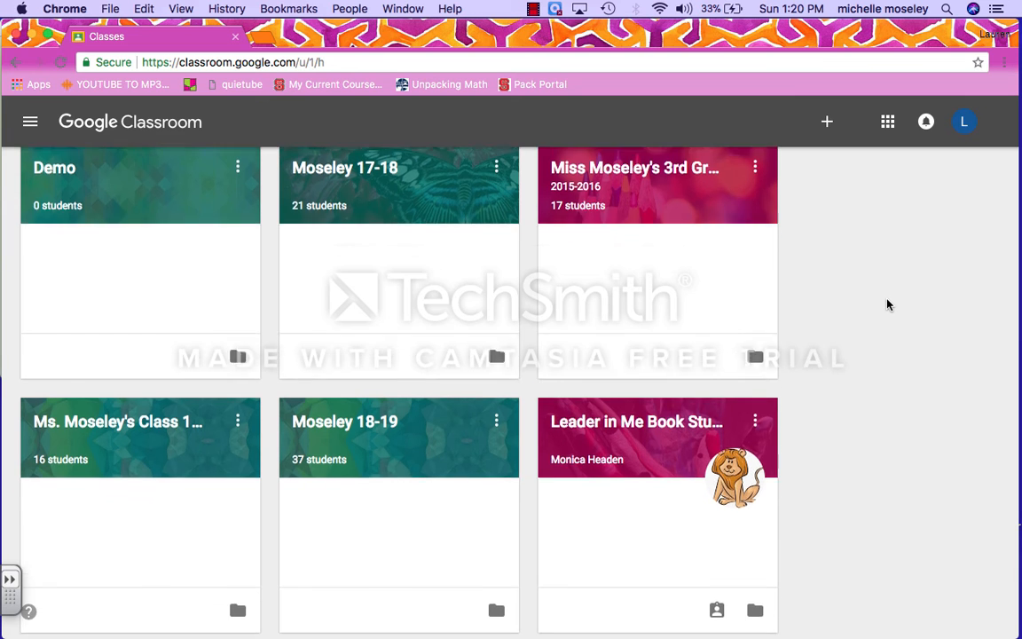
pyautogui.scroll(2, 888, 305)
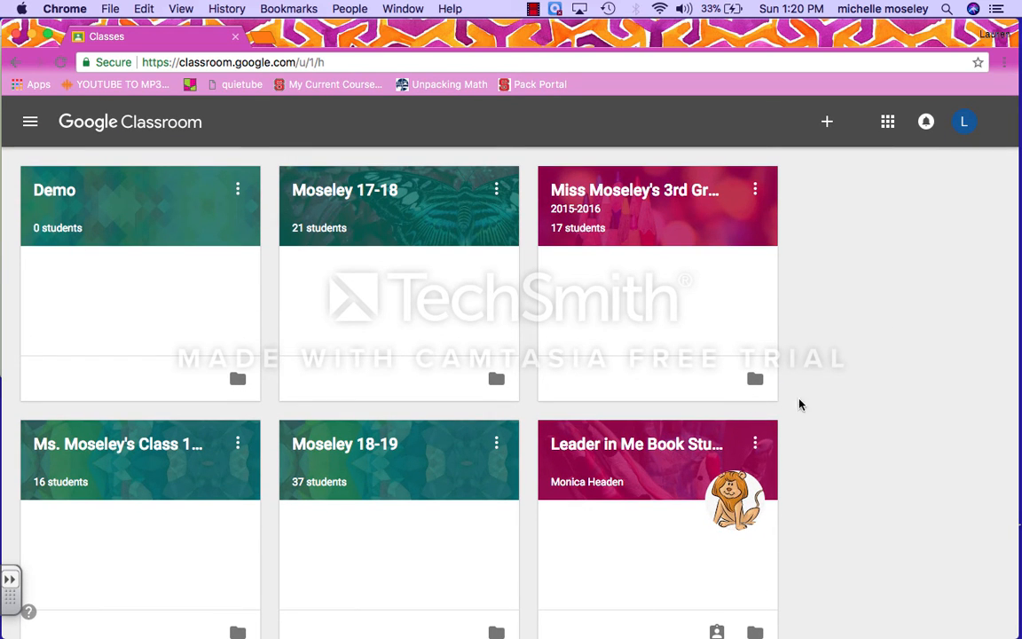
pyautogui.click(658, 189)
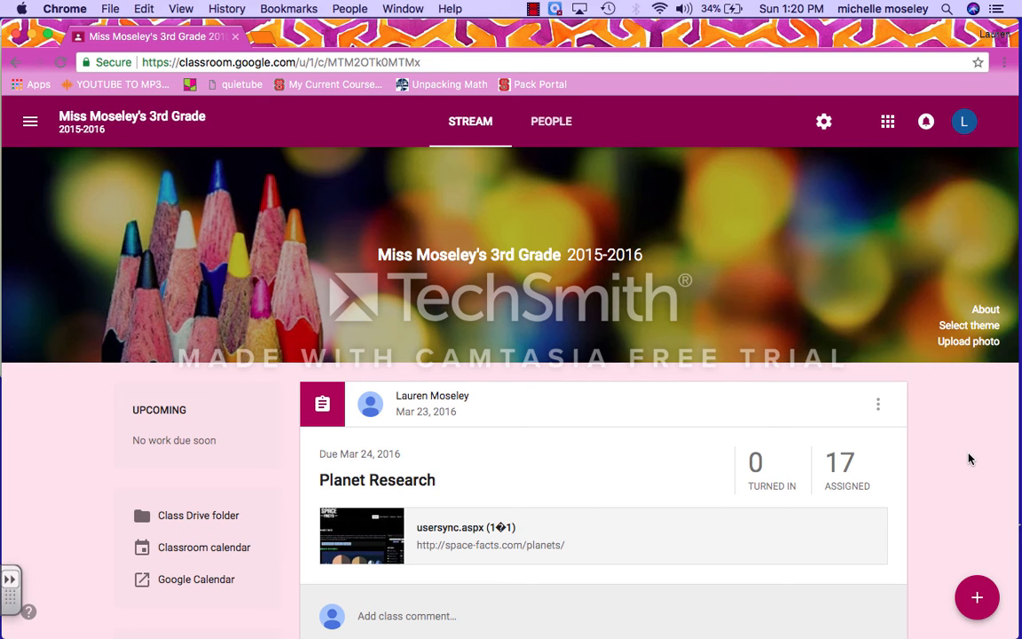
# Step: Scroll through the older 3rd Grade 2015-2016 stream posts down to Slow Changes on Land
pyautogui.scroll(-4, 970, 458)
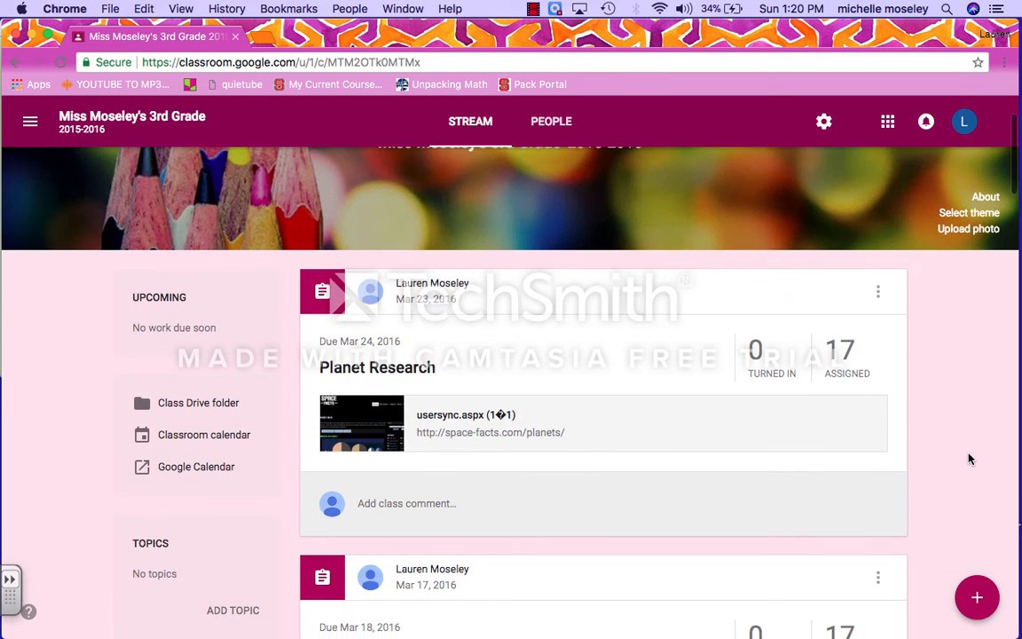
pyautogui.scroll(-3, 970, 458)
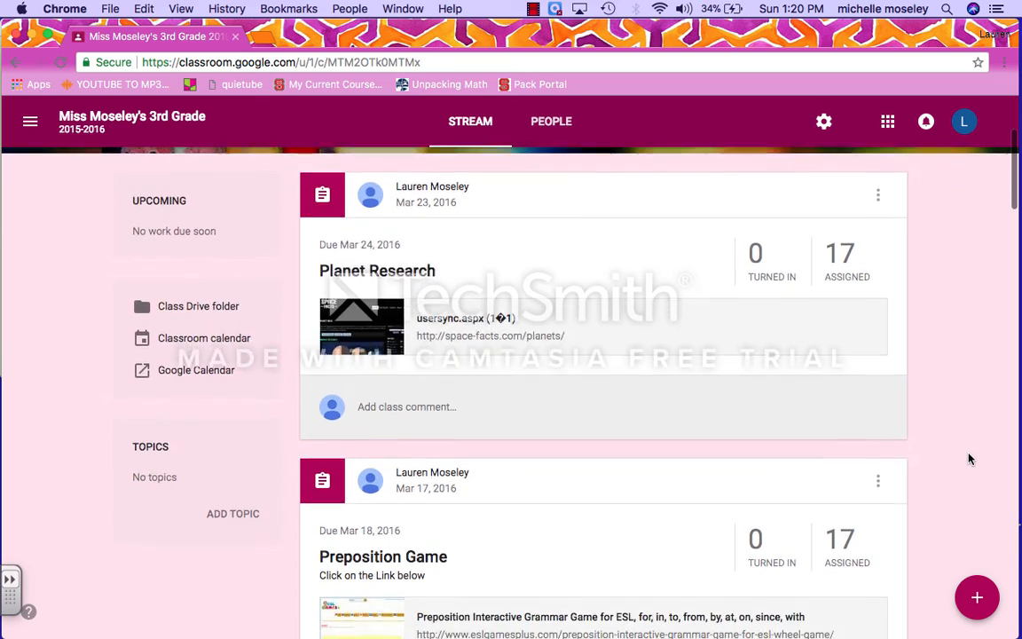
pyautogui.scroll(-5, 970, 458)
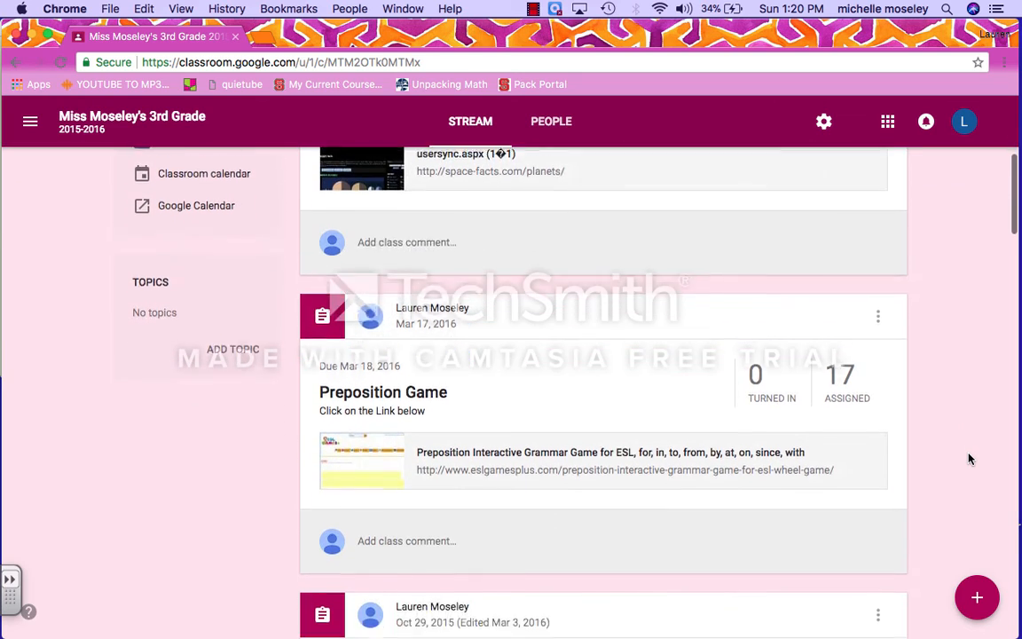
pyautogui.scroll(-10, 970, 458)
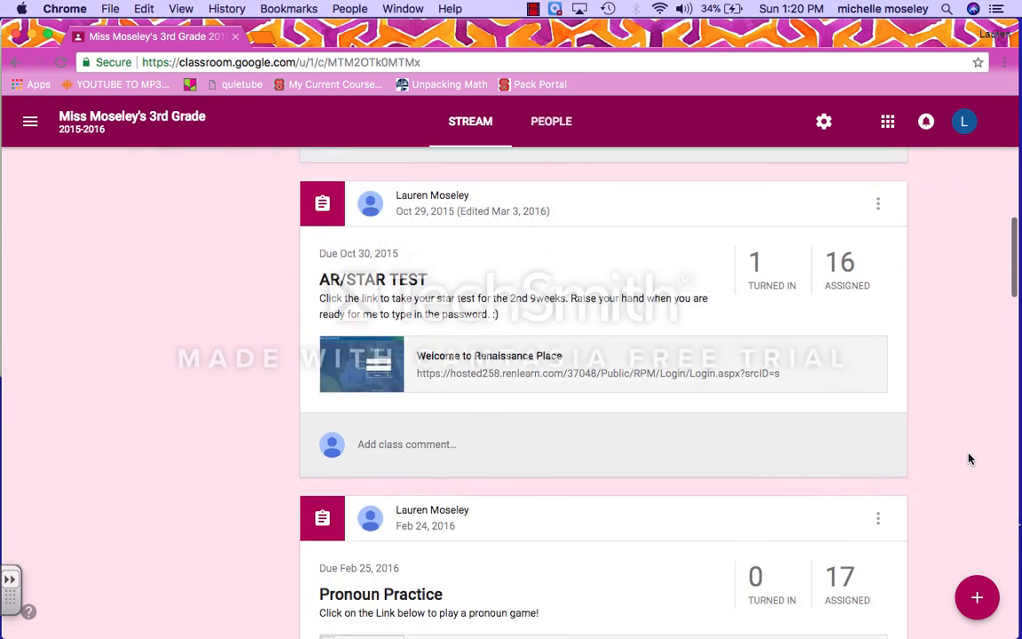
pyautogui.scroll(-8, 970, 458)
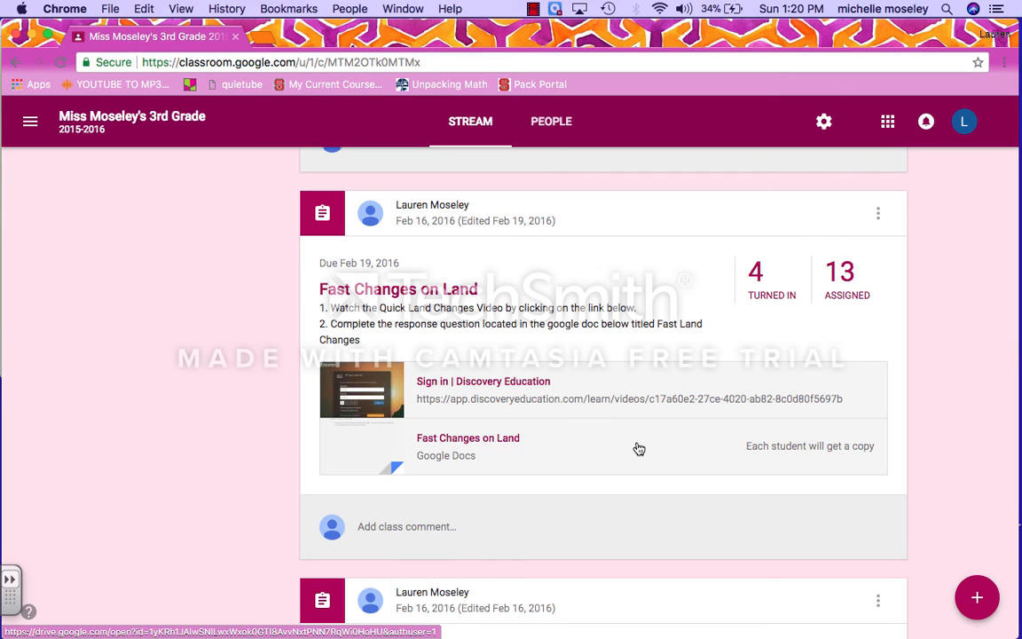
pyautogui.scroll(-5, 638, 439)
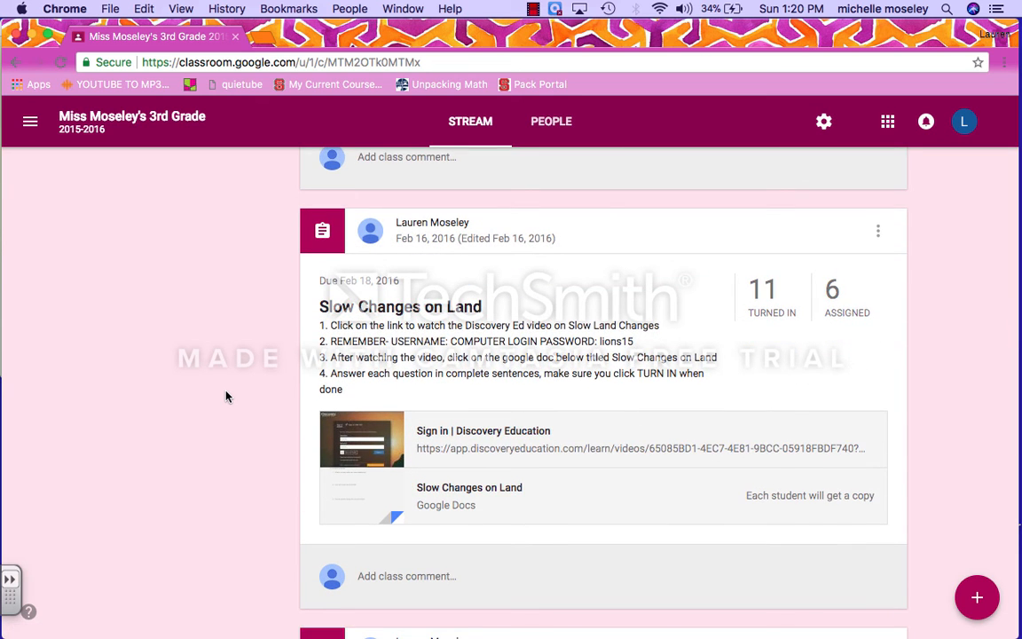
pyautogui.scroll(-1, 226, 395)
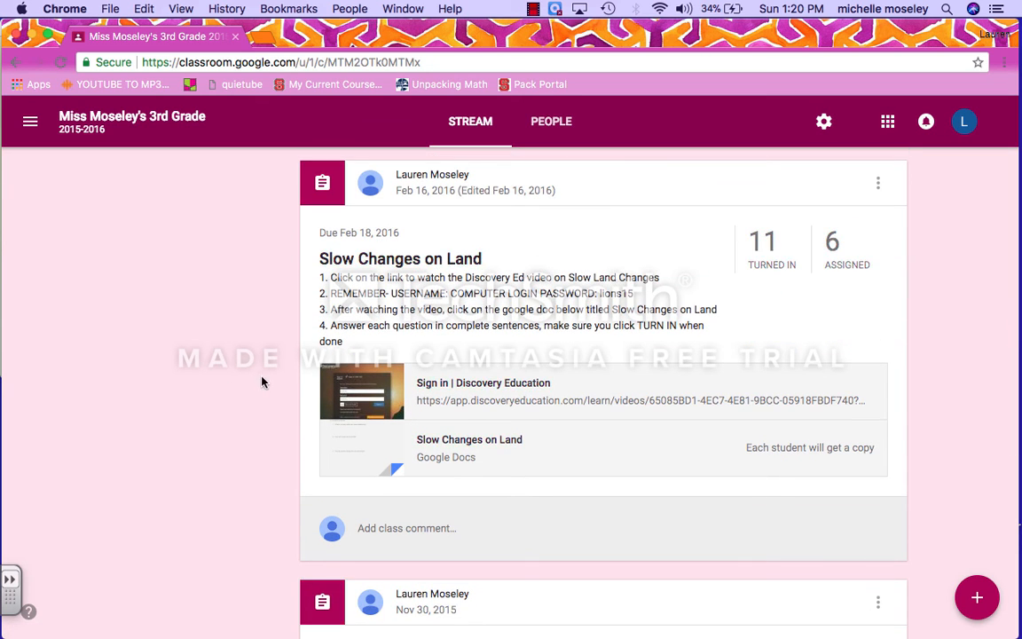
pyautogui.scroll(-2, 262, 379)
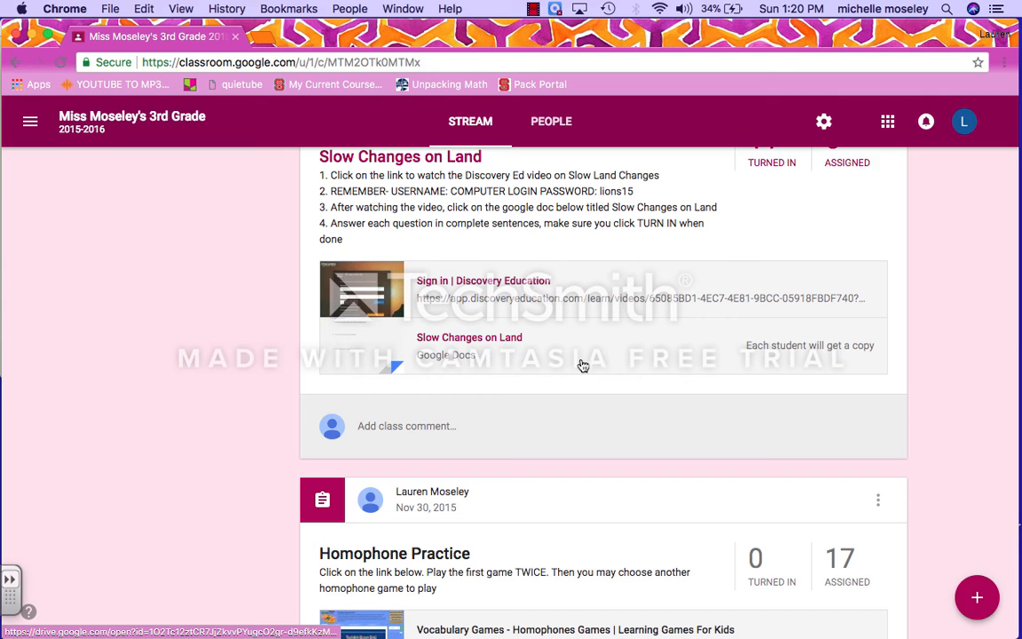
pyautogui.scroll(2, 272, 371)
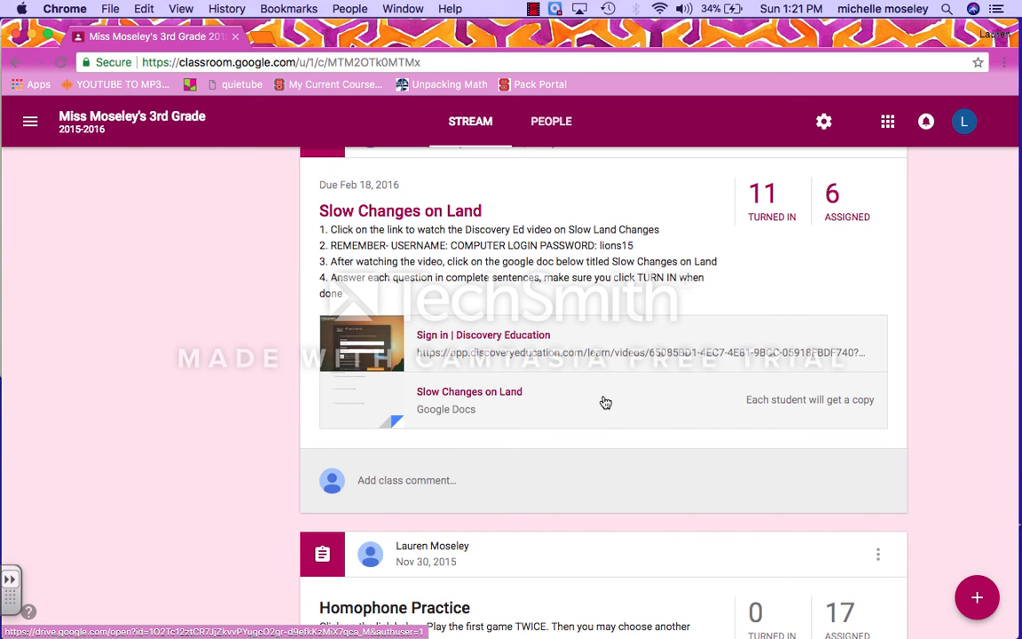
pyautogui.scroll(-8, 605, 403)
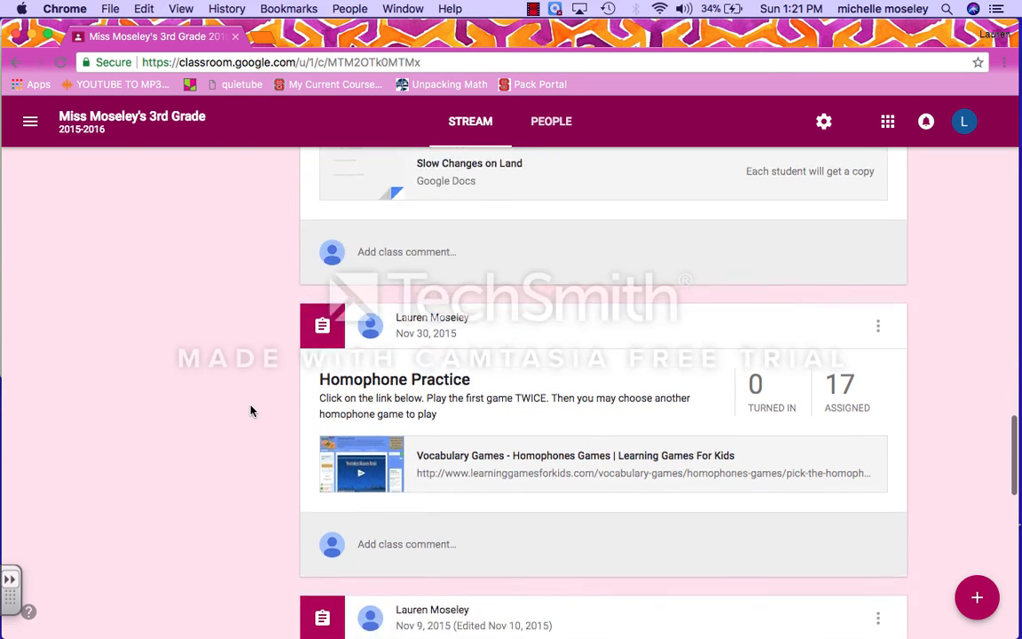
pyautogui.scroll(-2, 250, 410)
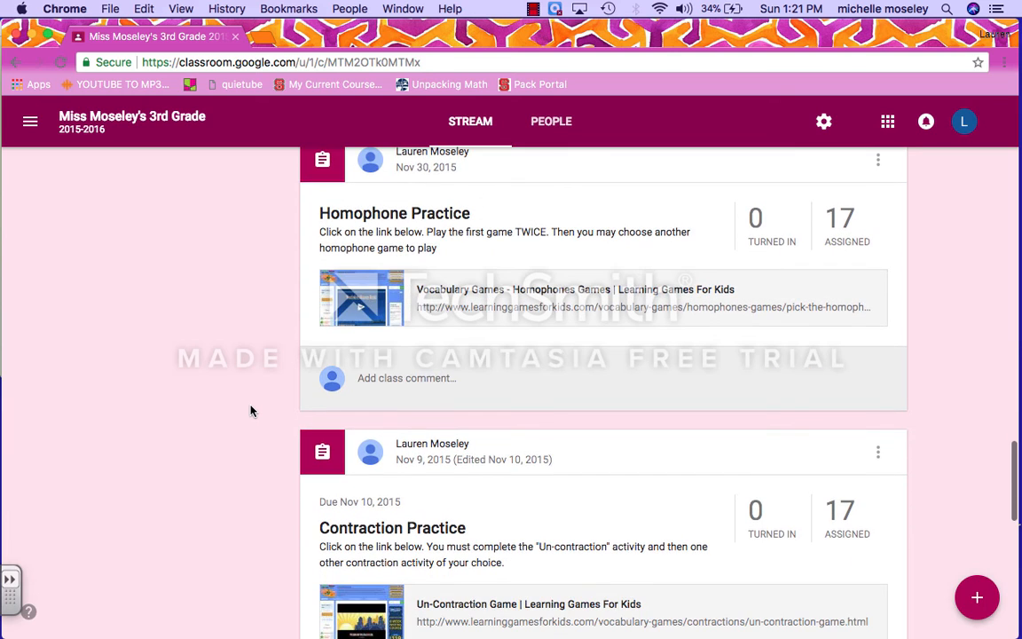
pyautogui.click(532, 9)
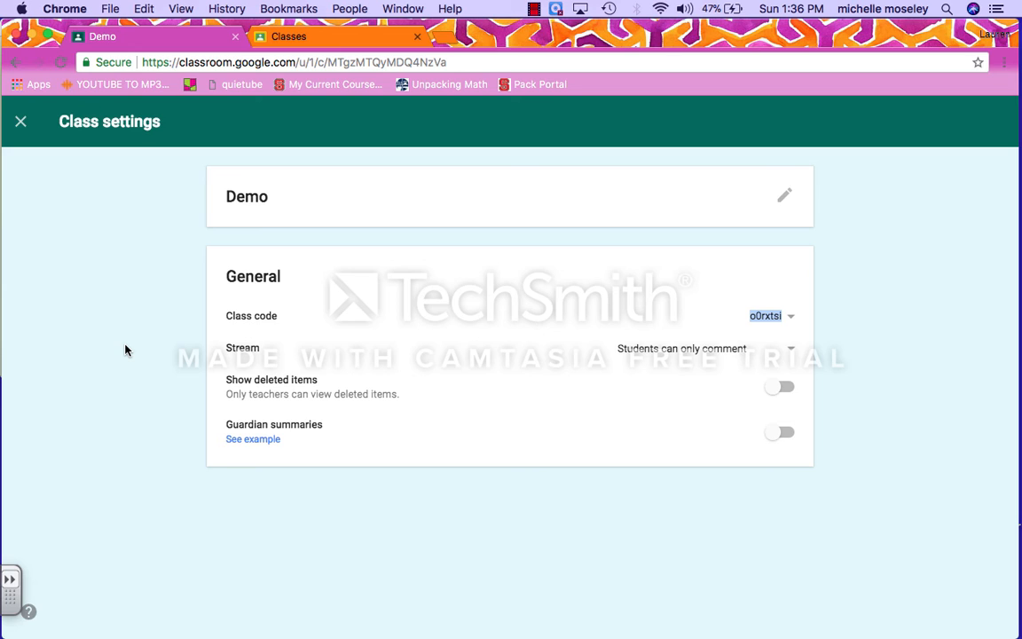
pyautogui.click(833, 331)
pyautogui.click(794, 323)
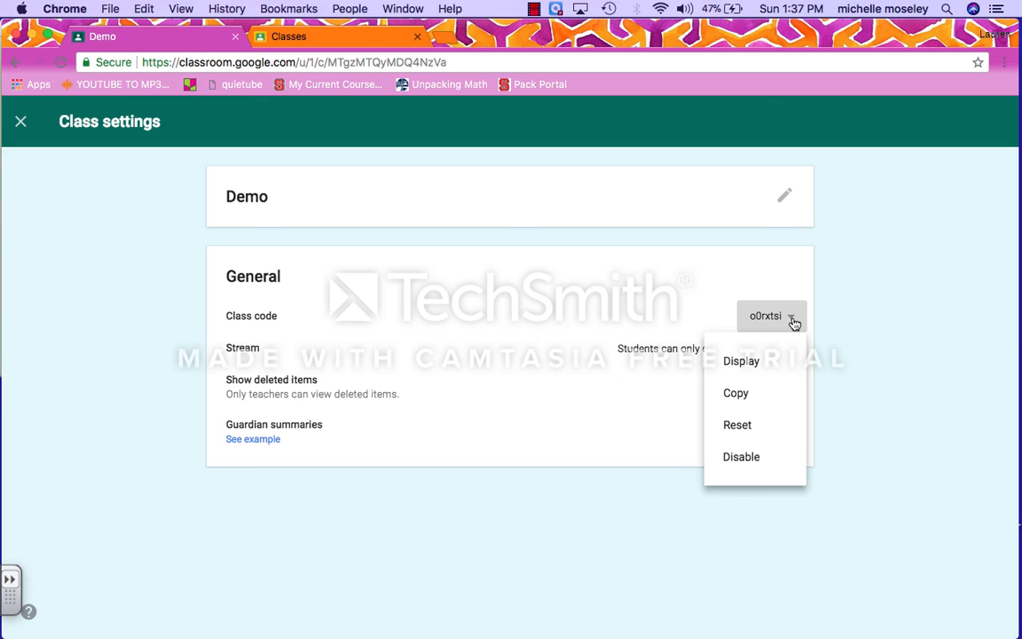
pyautogui.click(768, 366)
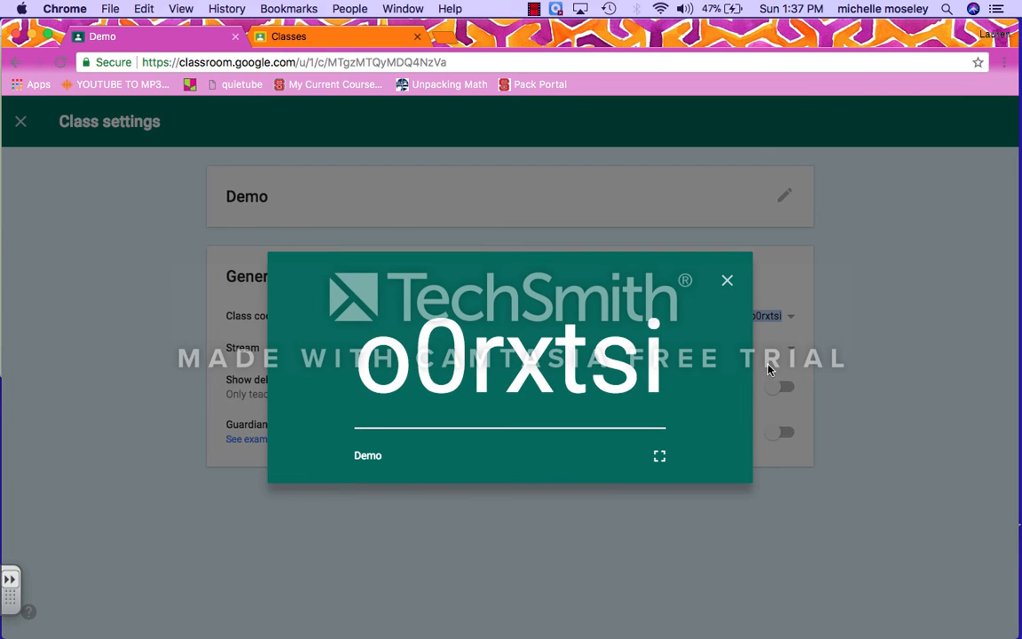
pyautogui.click(727, 282)
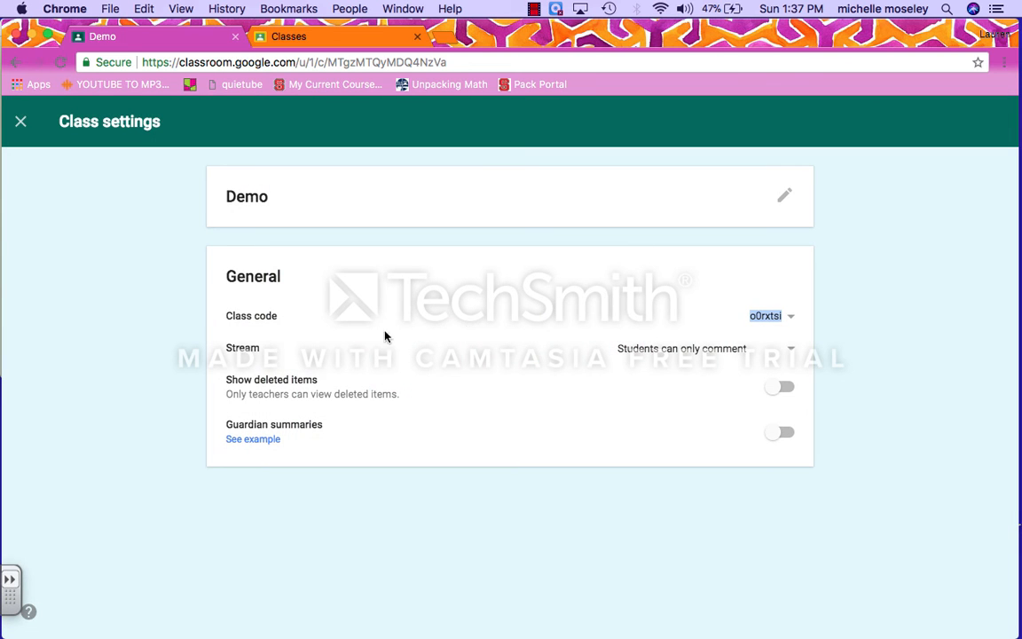
pyautogui.click(533, 8)
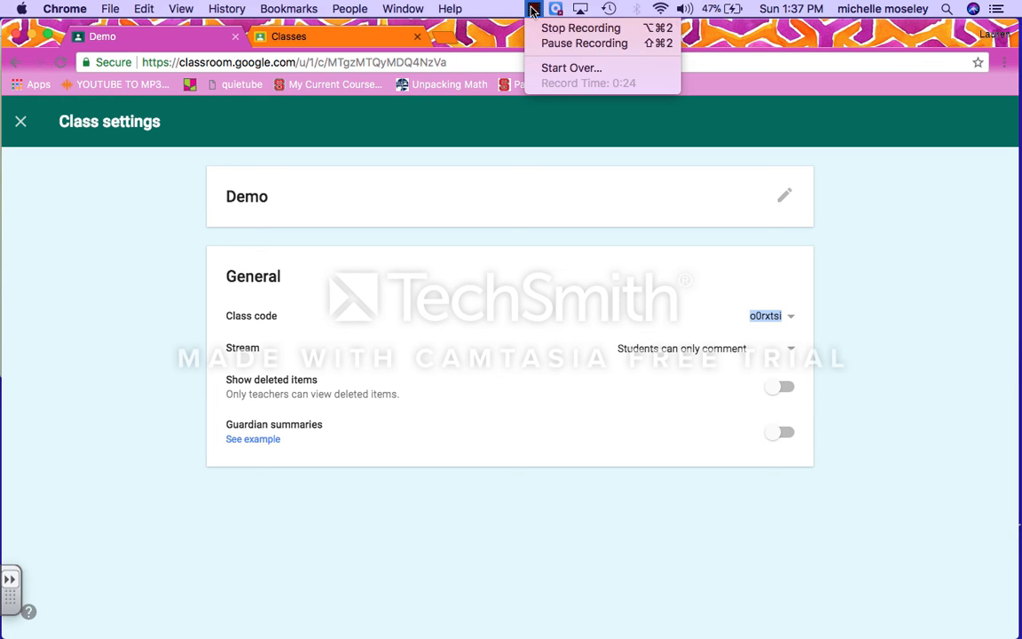
# Step: From the student account's Classes page, join the Demo class by entering its class code
pyautogui.click(568, 45)
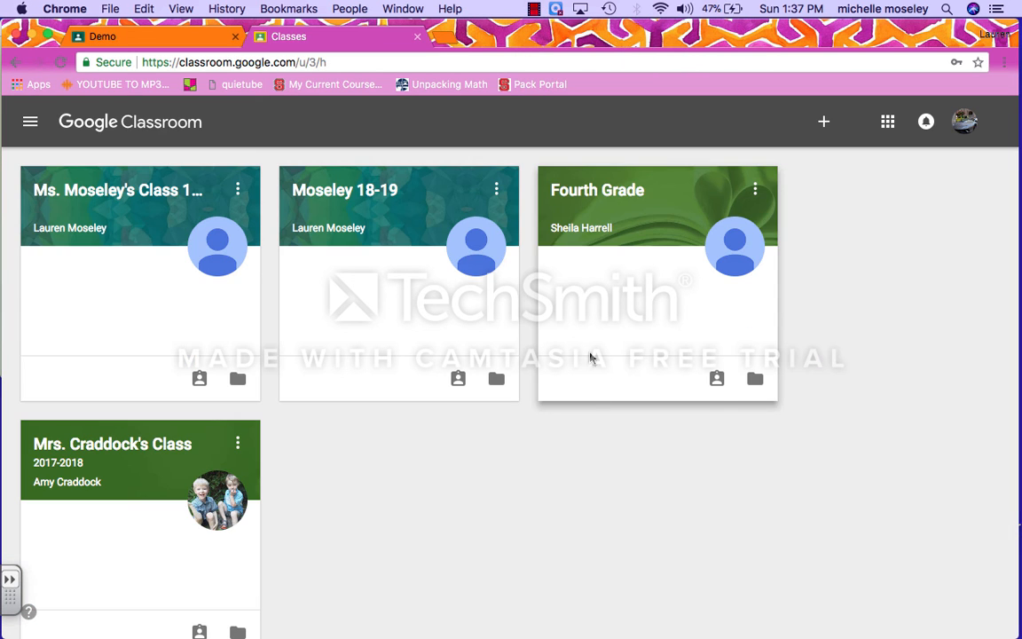
pyautogui.scroll(-1, 606, 449)
pyautogui.scroll(1, 607, 450)
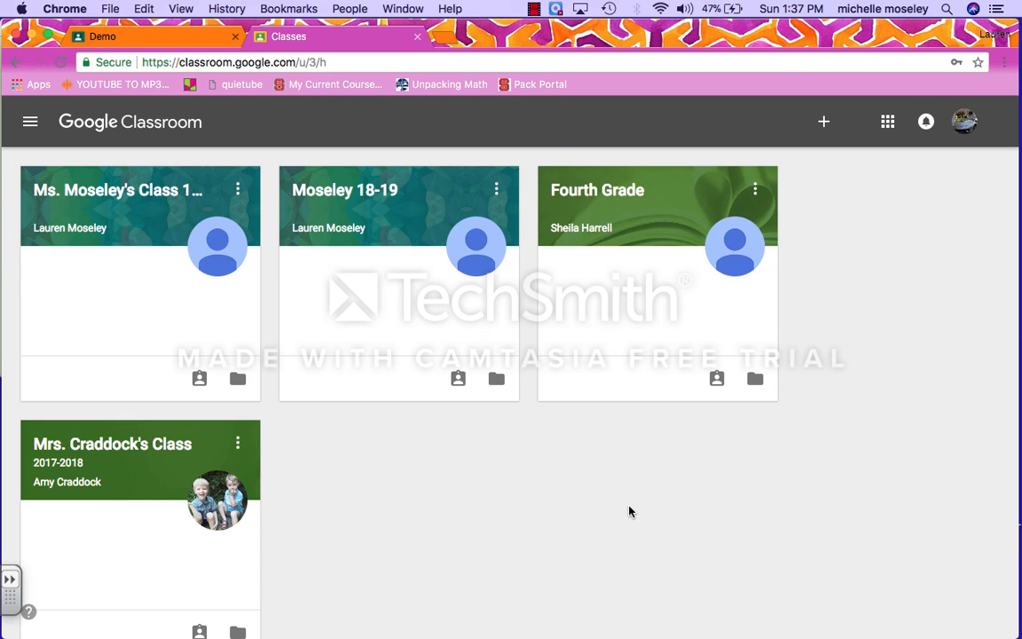
pyautogui.click(821, 126)
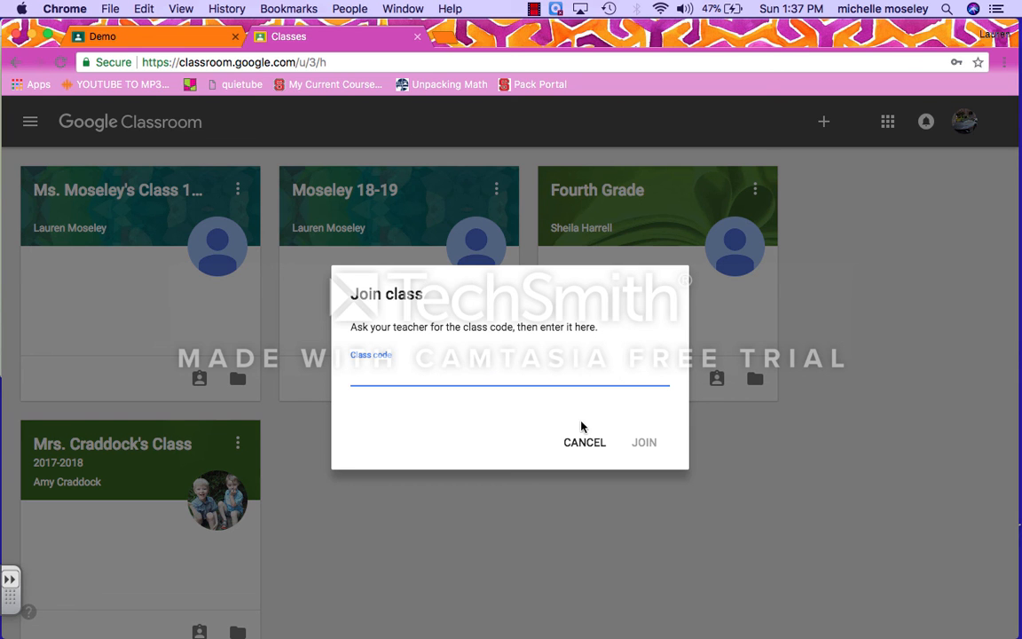
pyautogui.click(582, 451)
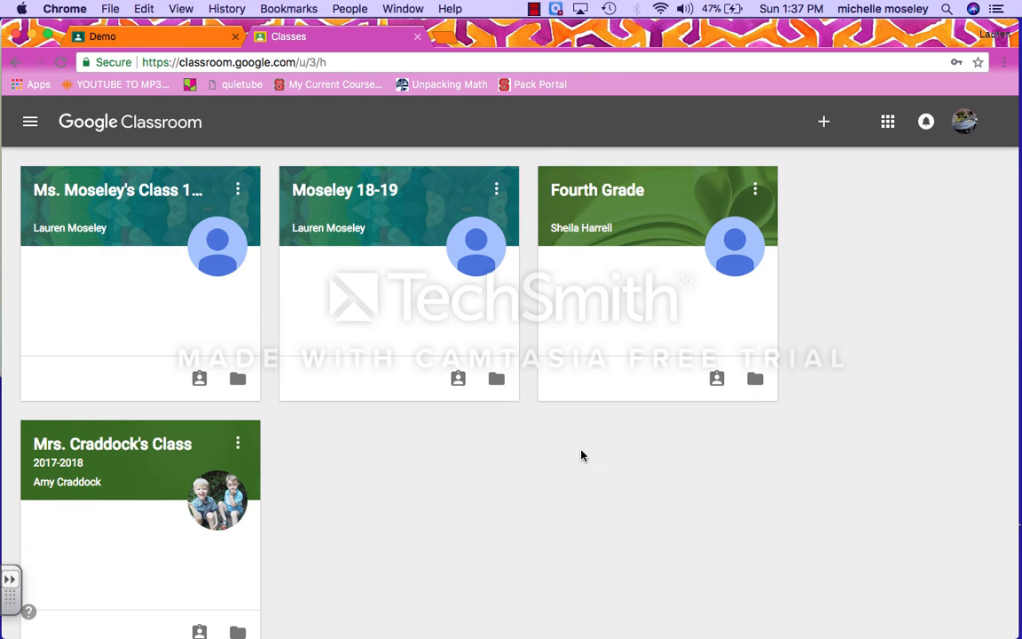
pyautogui.click(822, 126)
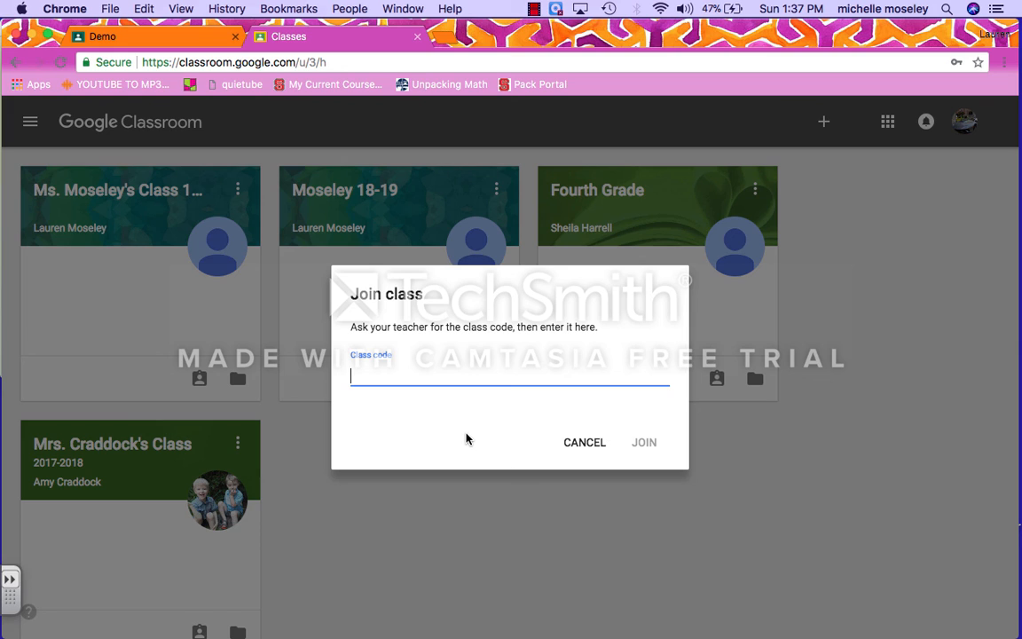
pyautogui.click(644, 442)
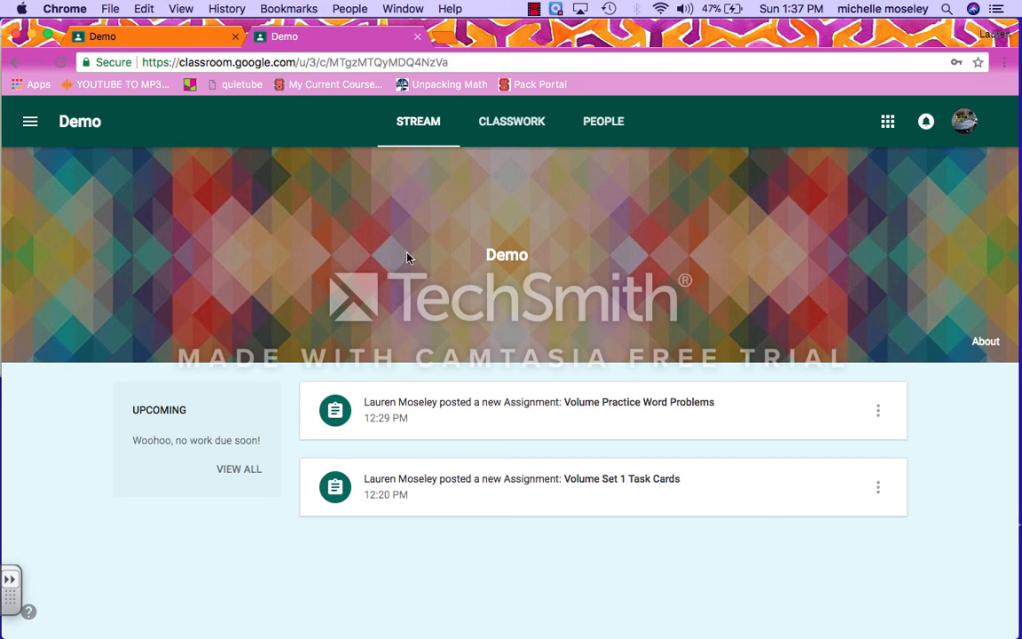
# Step: In Classwork, expand both Volume assignments and open Volume Practice Word Problems with its doc copy
pyautogui.click(512, 124)
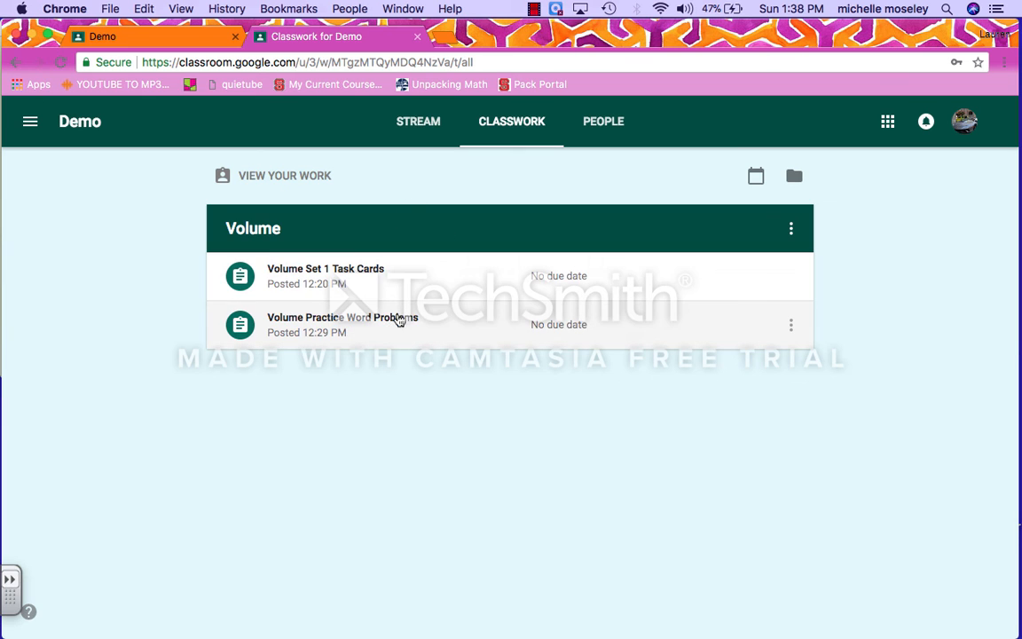
pyautogui.click(443, 276)
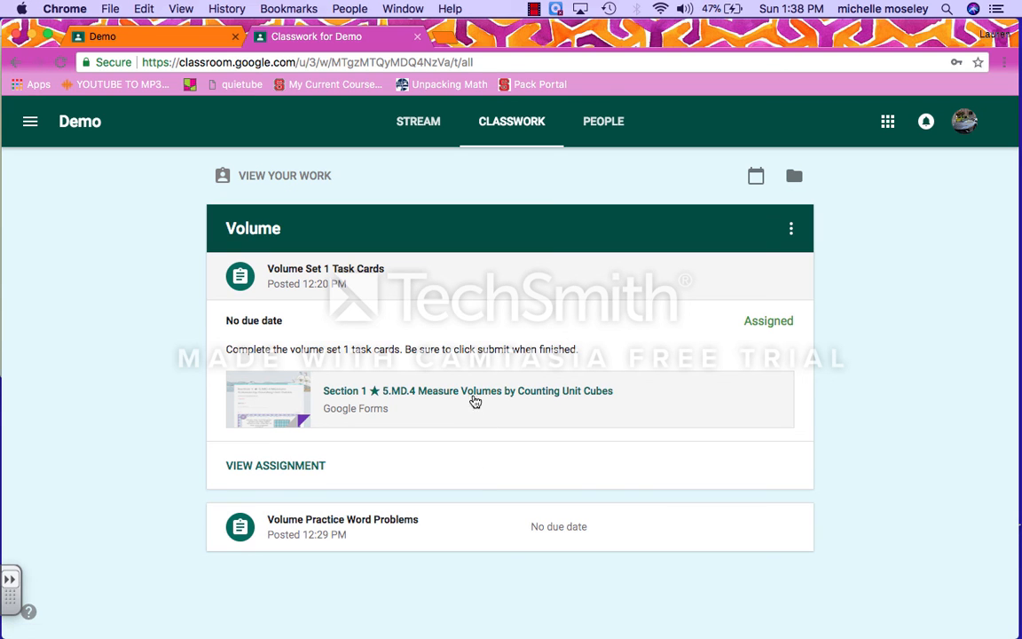
pyautogui.click(450, 528)
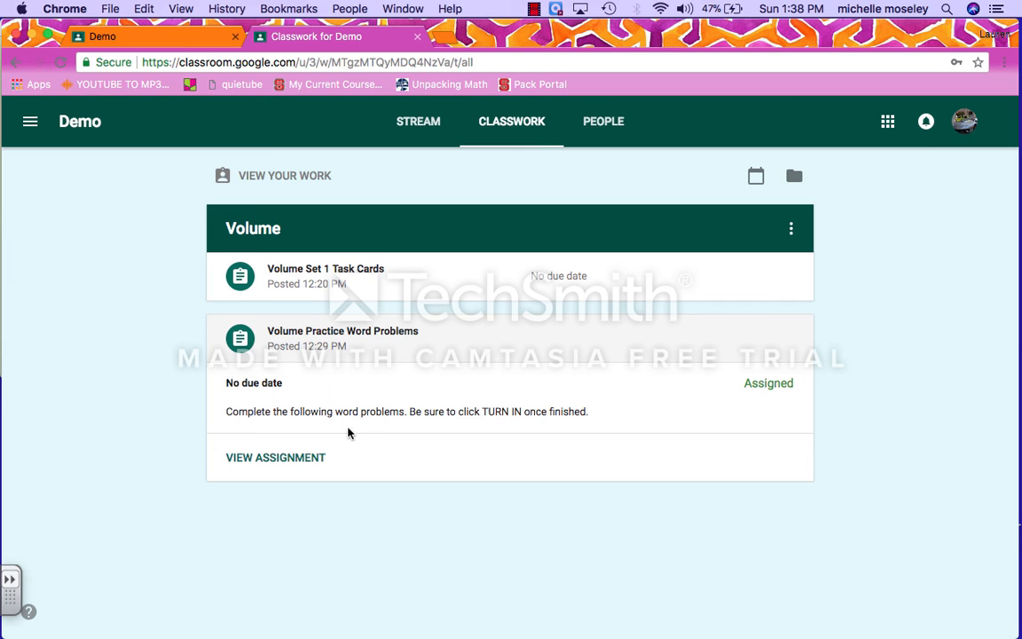
pyautogui.click(279, 461)
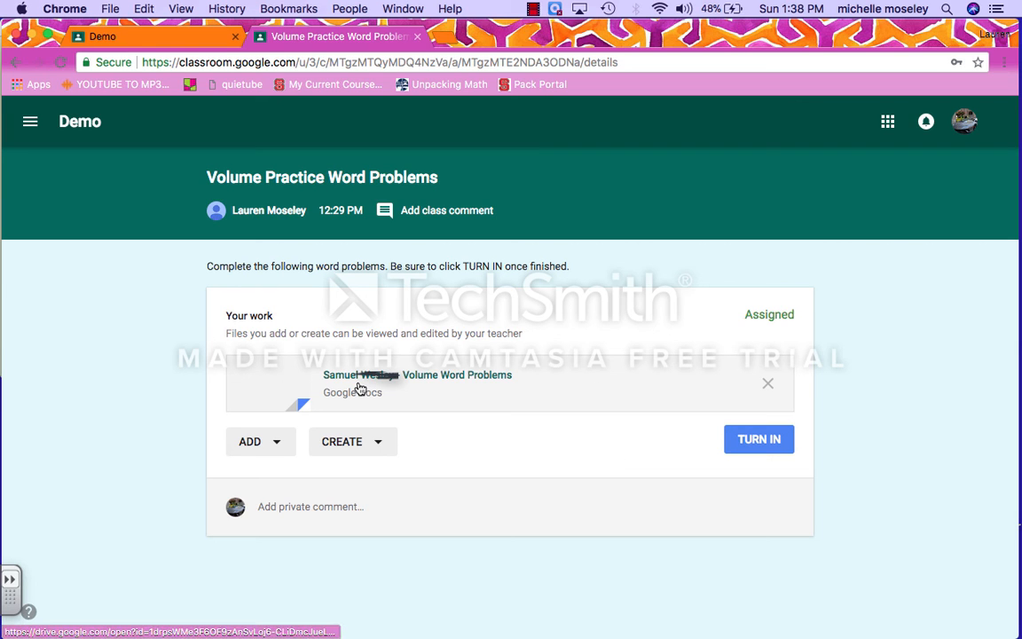
# Step: Leave the assignment page and return to the Demo class stream via the class menu
pyautogui.click(361, 442)
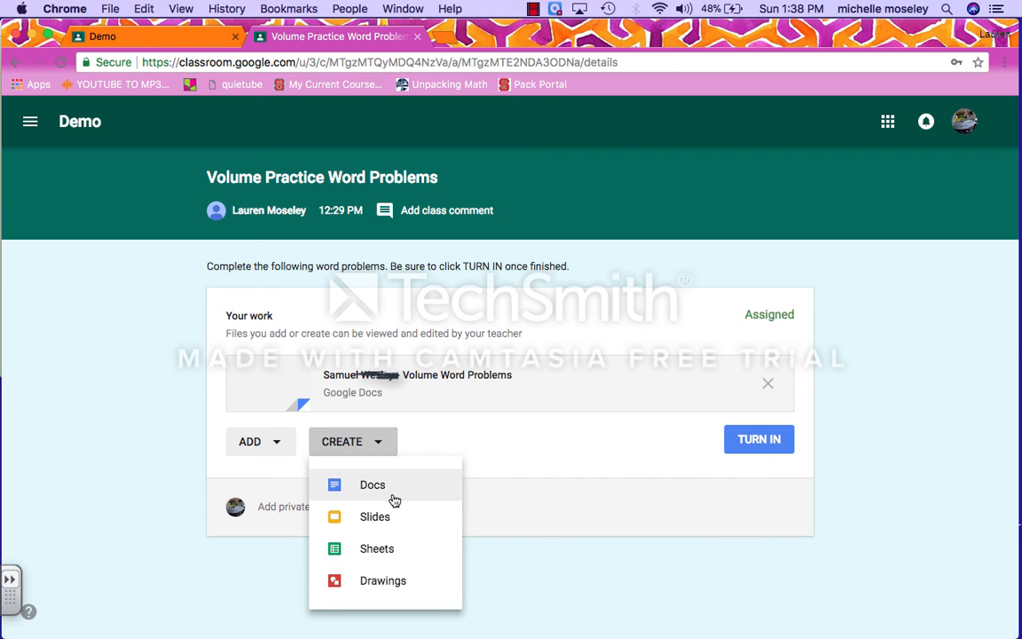
pyautogui.click(470, 417)
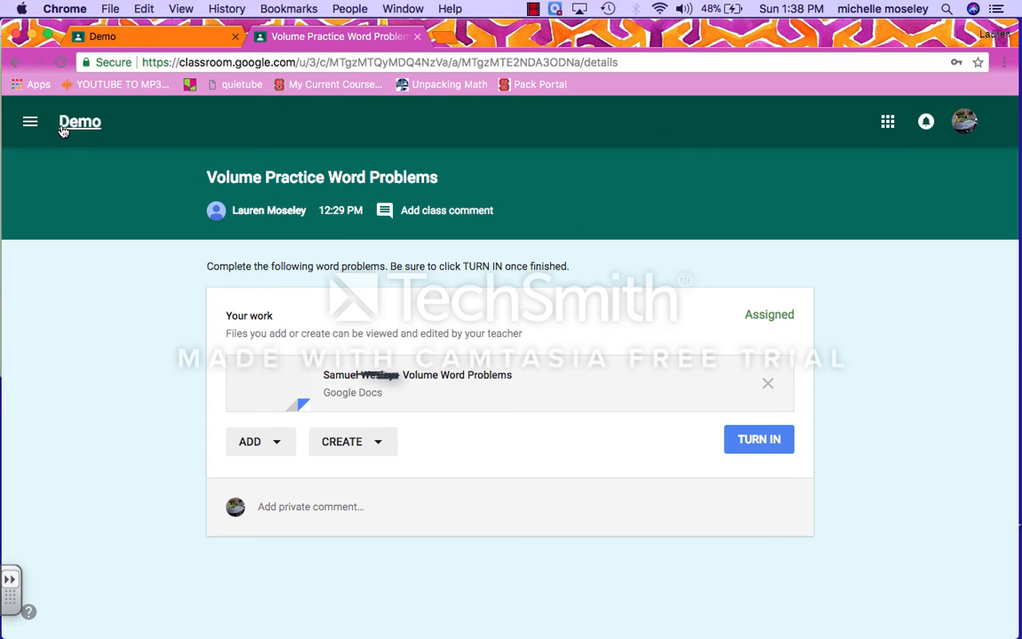
pyautogui.click(32, 120)
pyautogui.click(90, 263)
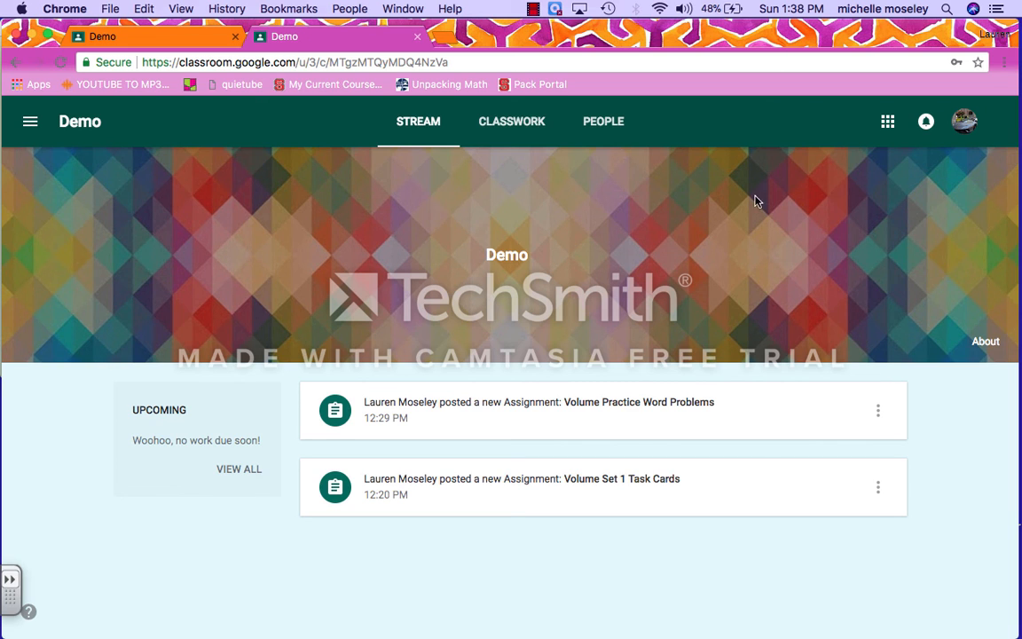
pyautogui.click(533, 10)
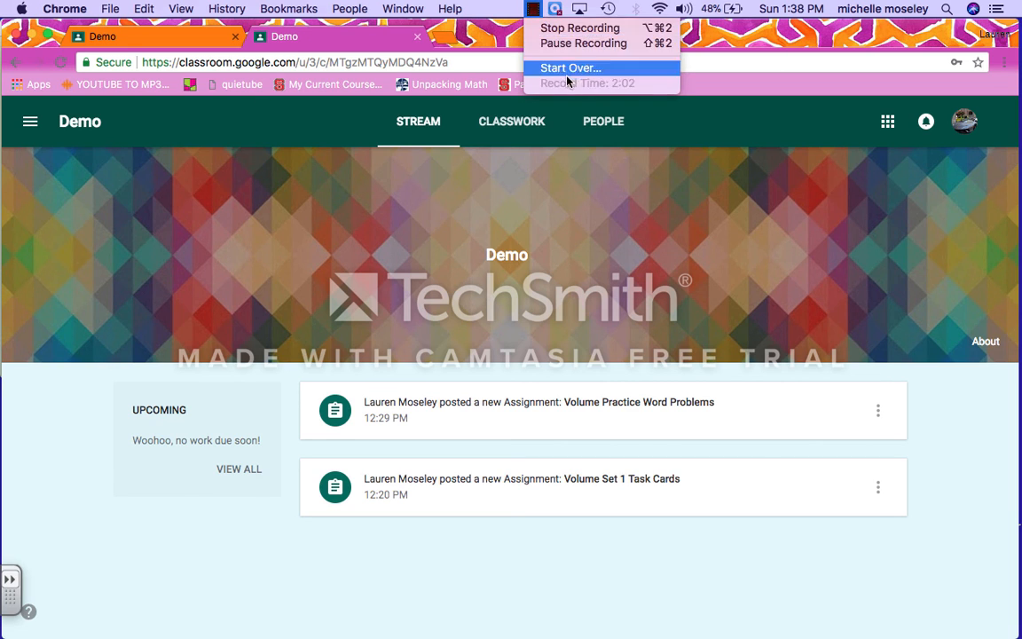